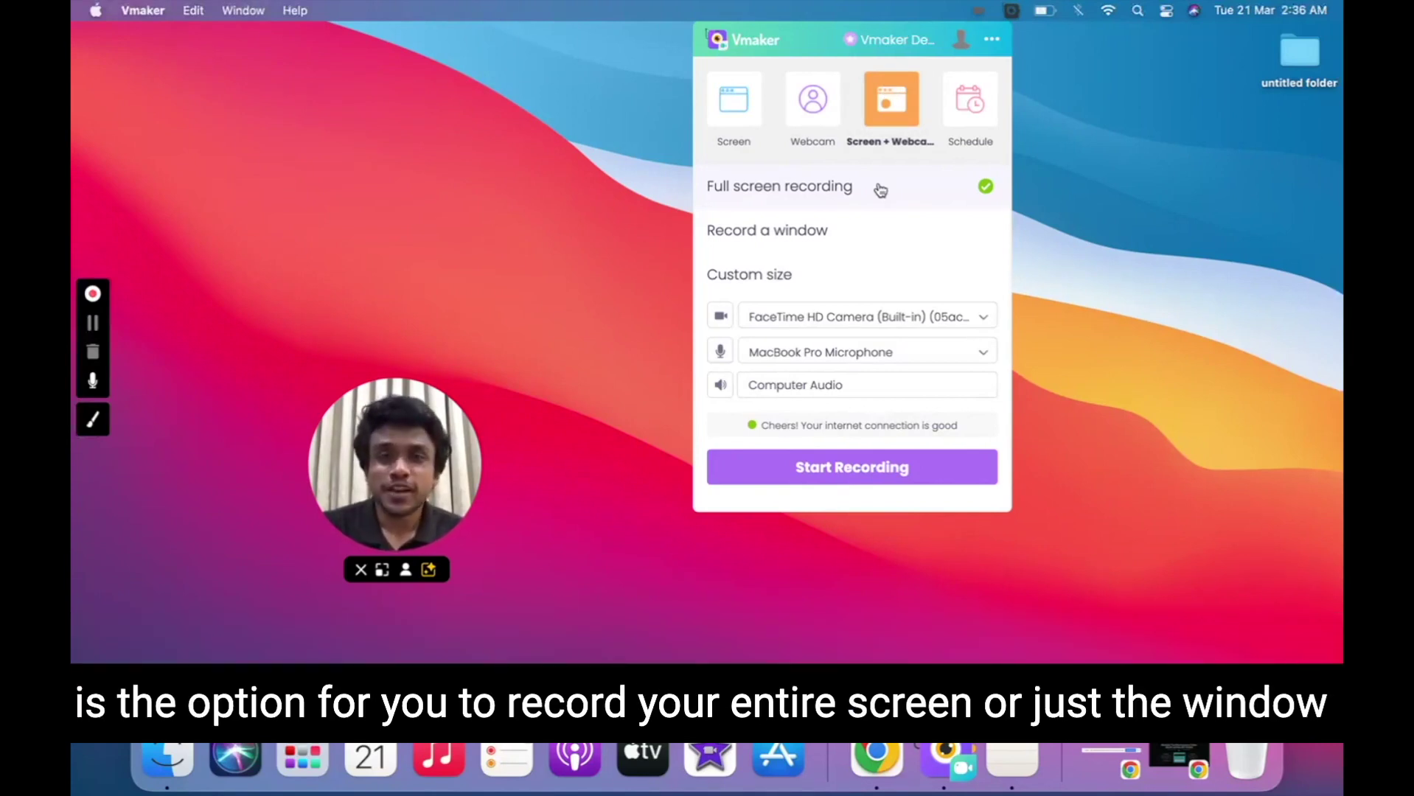
Switch capture to Record a window and check the camera and microphone lists, leaving them unchanged.
{"action": "left_click", "coordinate": [858, 241]}
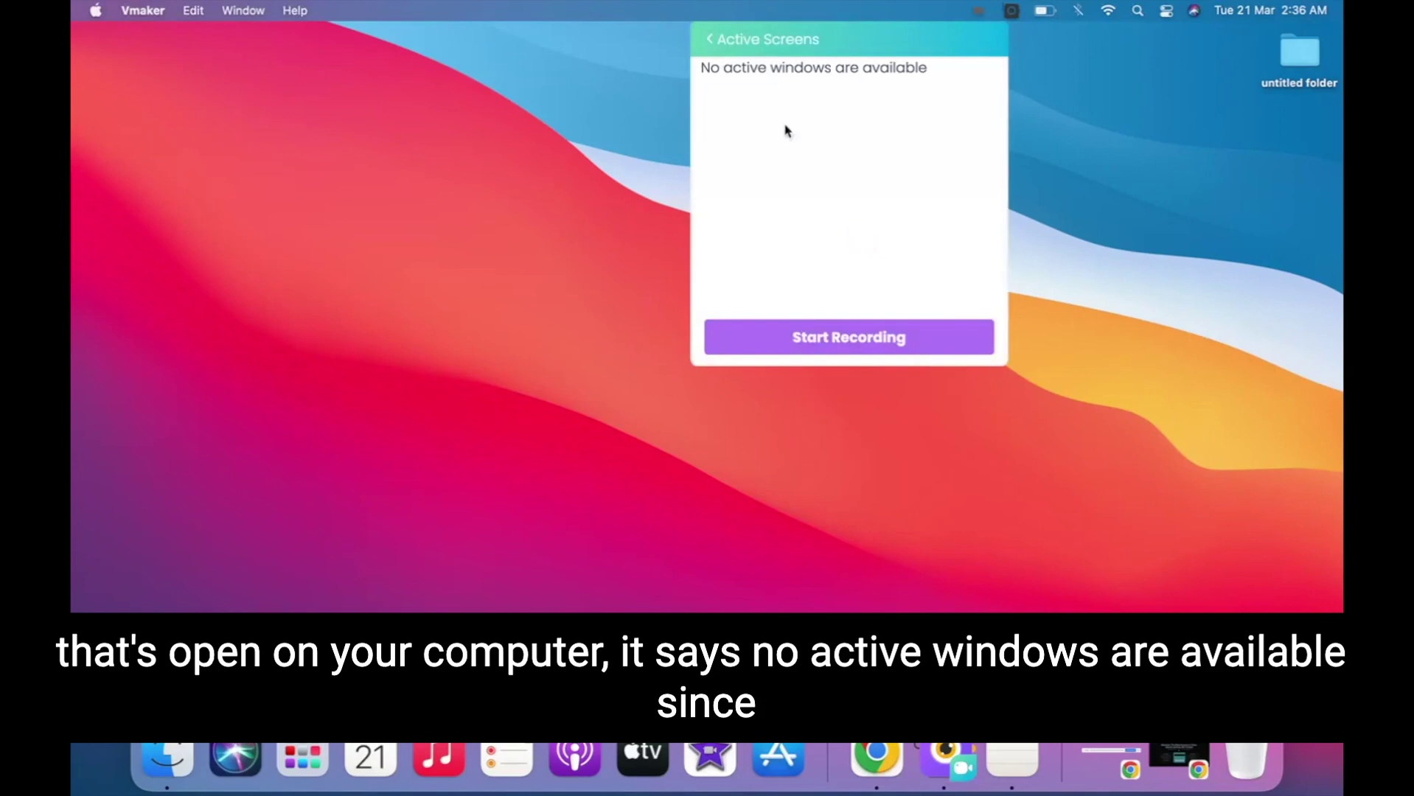
{"action": "left_click", "coordinate": [711, 43]}
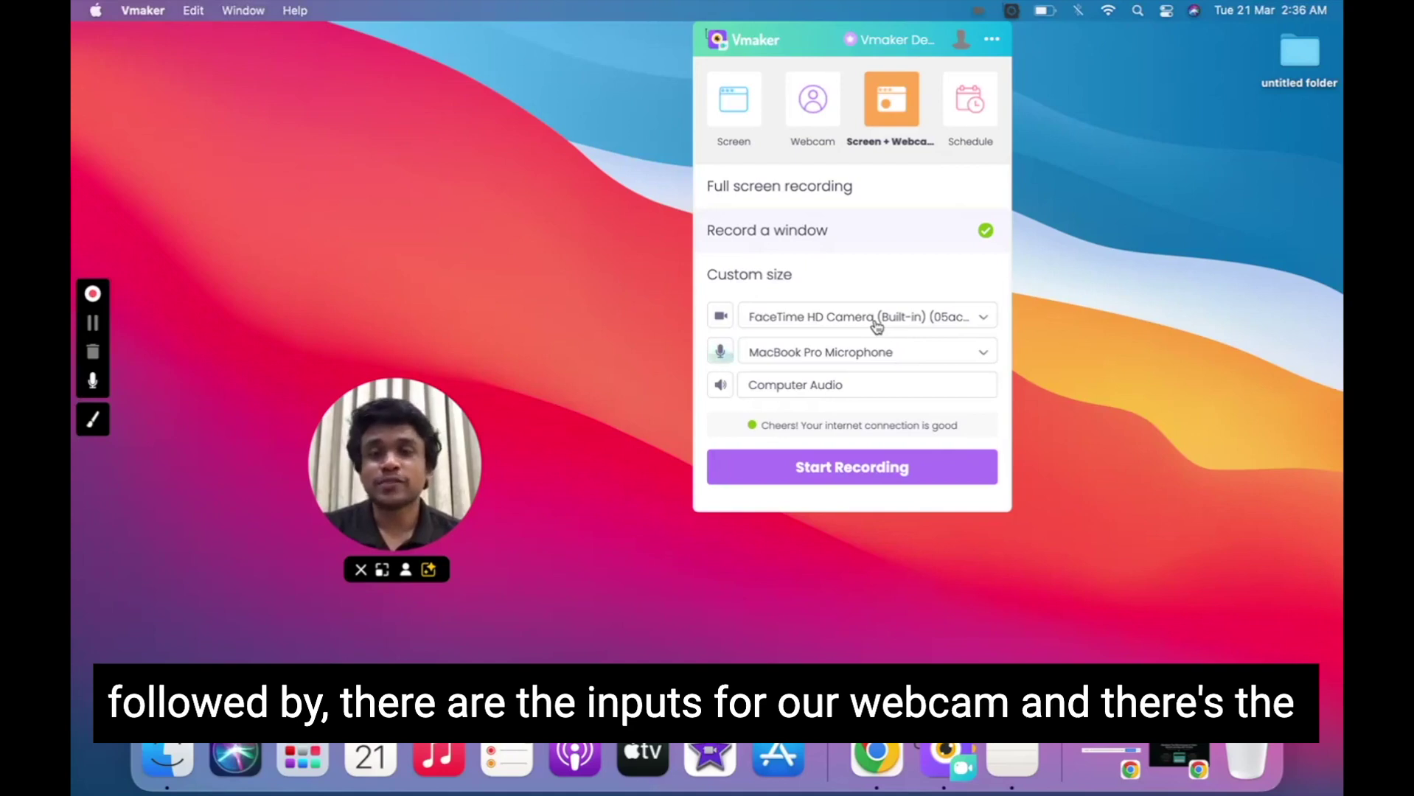
{"action": "left_click", "coordinate": [876, 323]}
{"action": "left_click", "coordinate": [875, 319]}
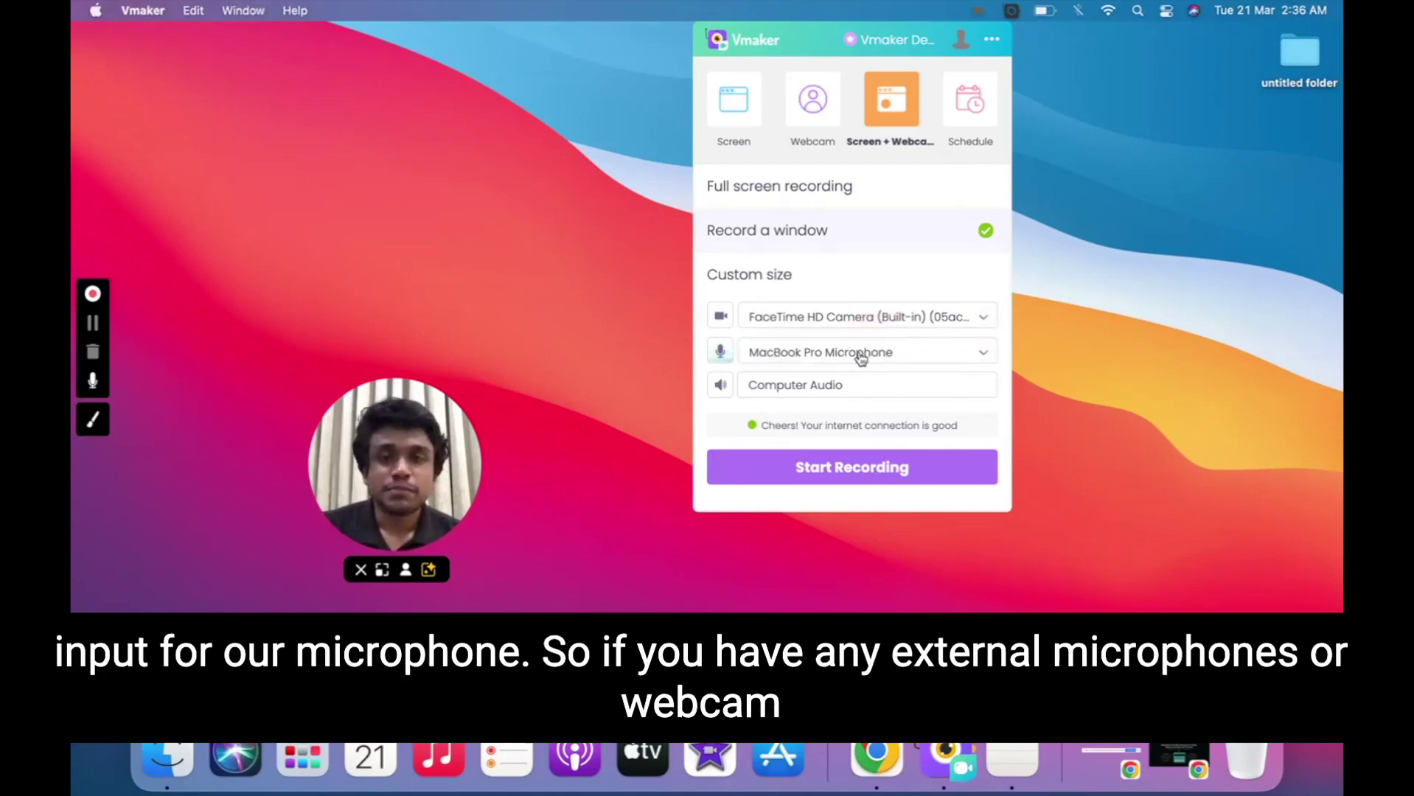
{"action": "left_click", "coordinate": [860, 354]}
{"action": "left_click", "coordinate": [860, 355]}
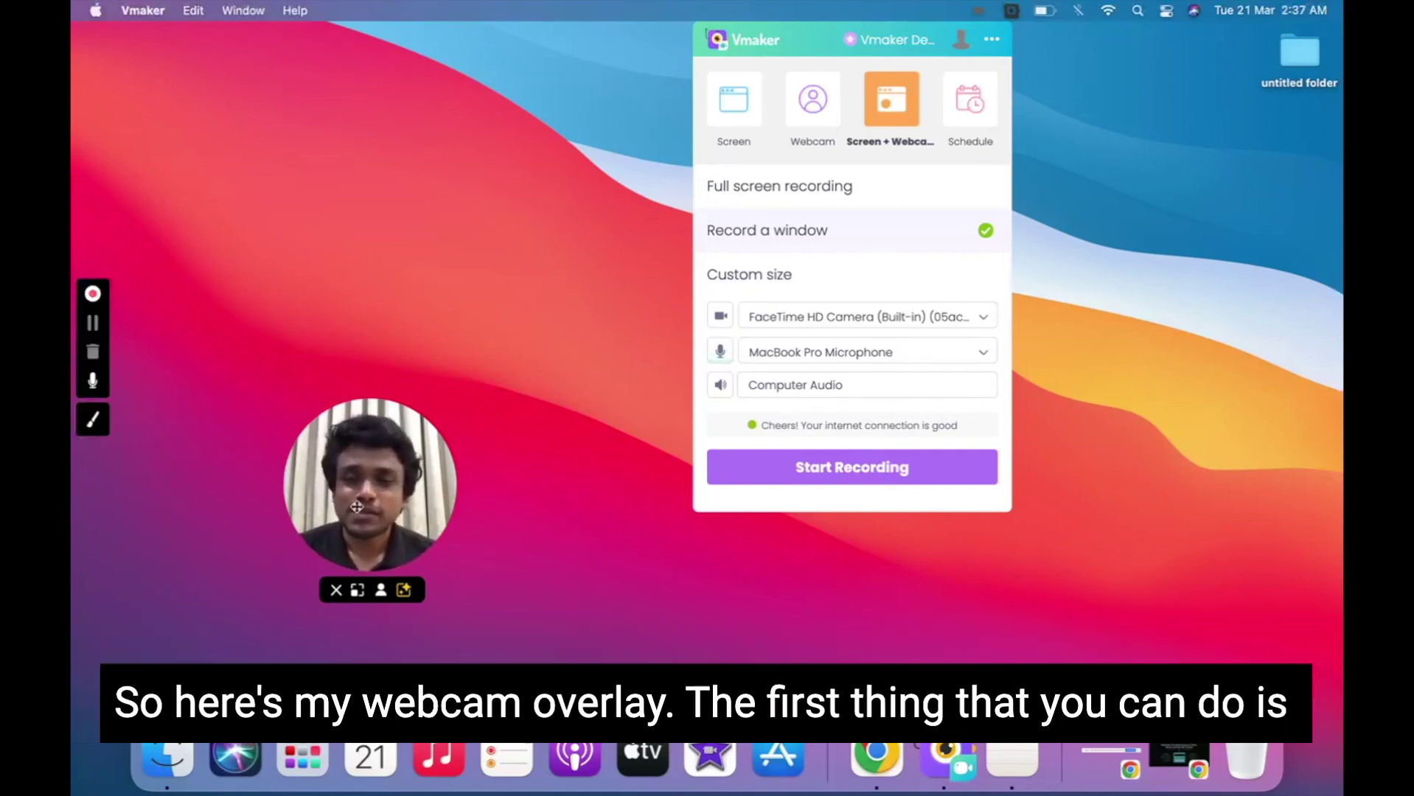
Move the webcam bubble higher, try larger and square versions, then return to a small circle.
{"action": "left_click_drag", "start_coordinate": [357, 507], "coordinate": [387, 351]}
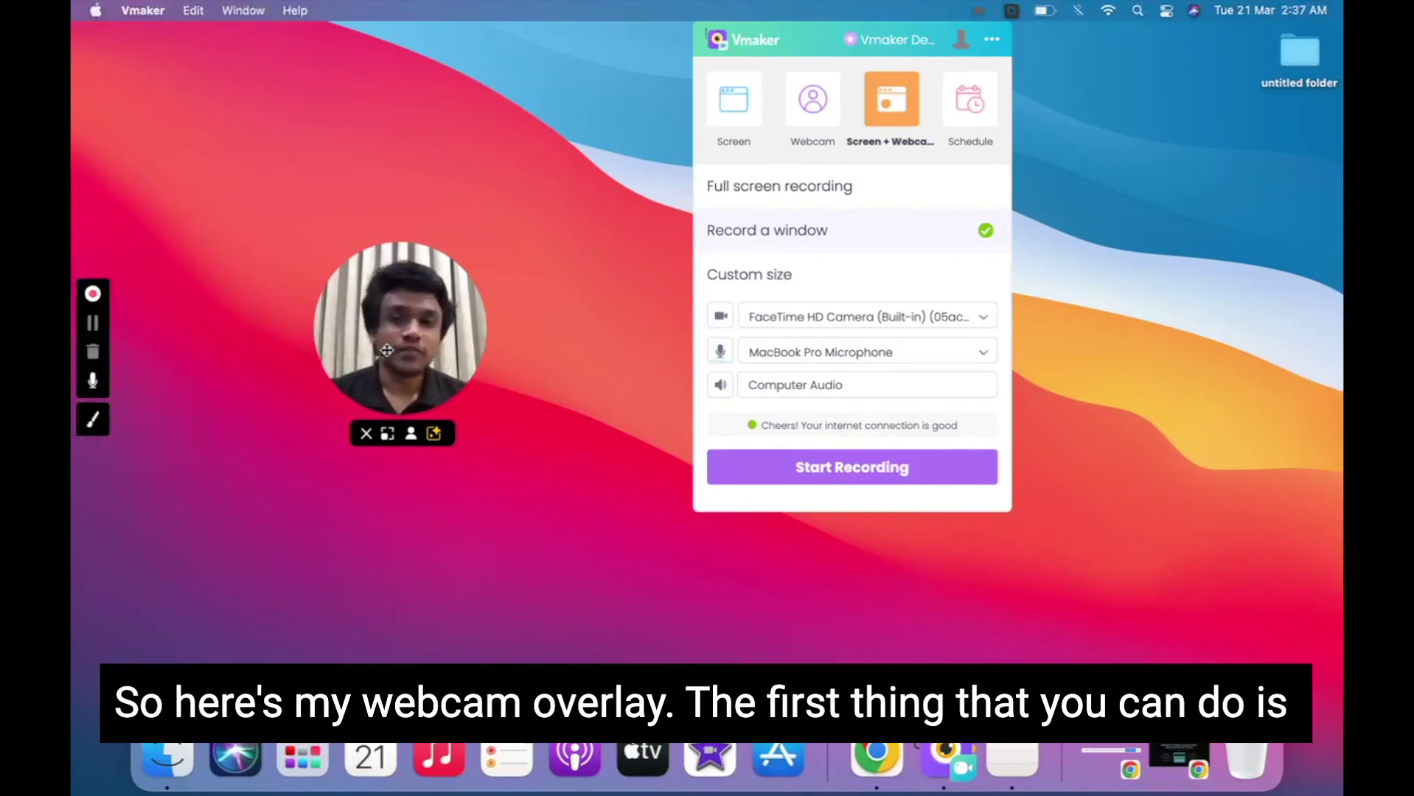
{"action": "left_click", "coordinate": [387, 433]}
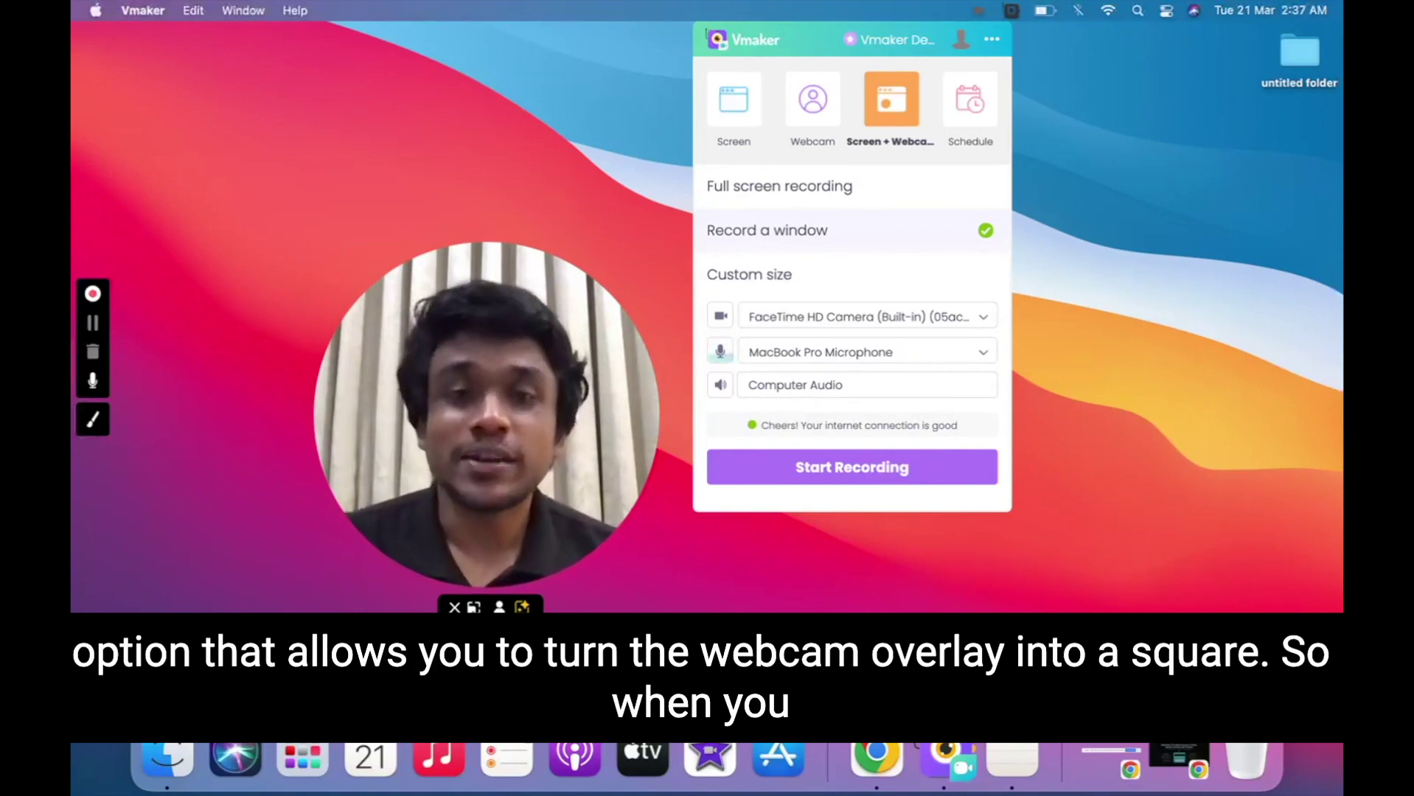
{"action": "left_click", "coordinate": [474, 612]}
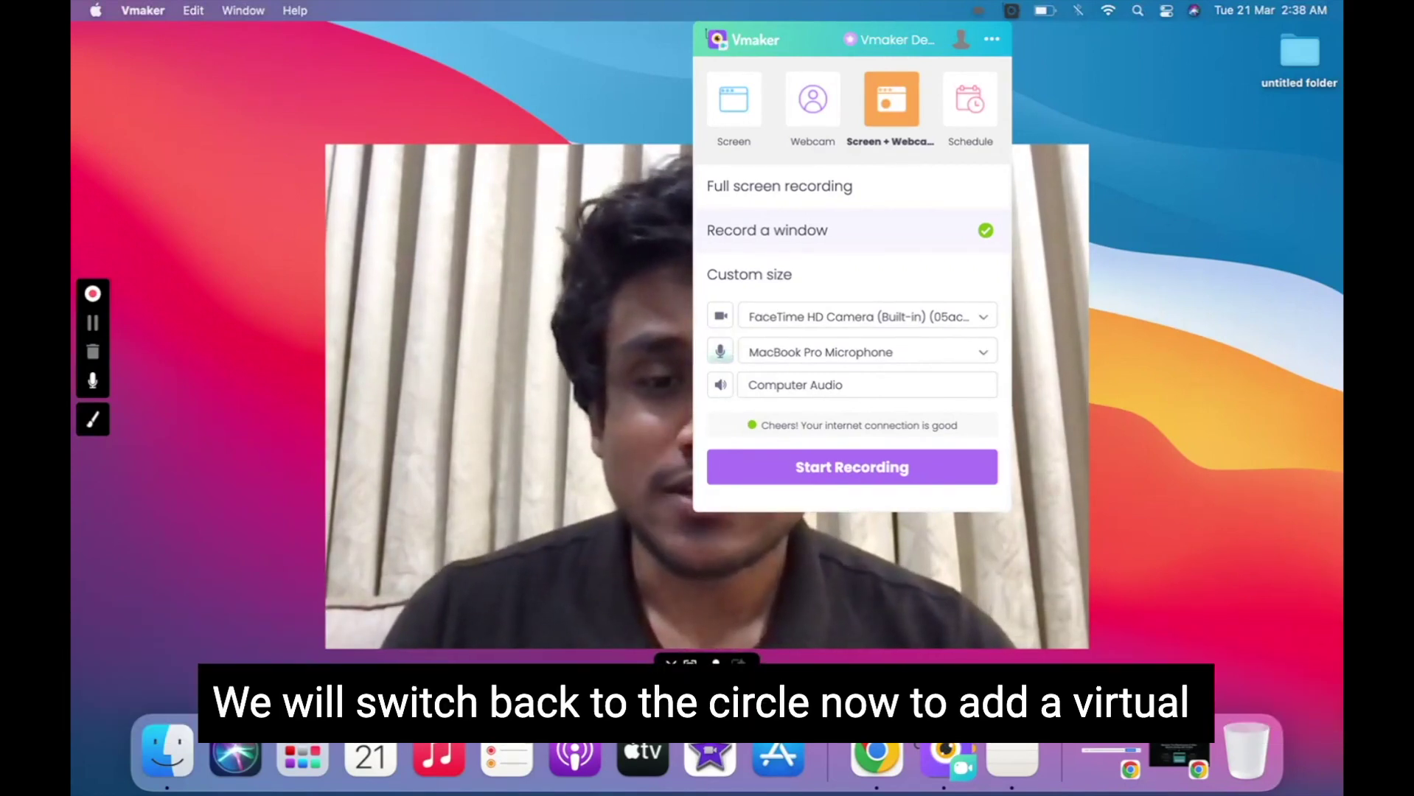
{"action": "left_click", "coordinate": [716, 662]}
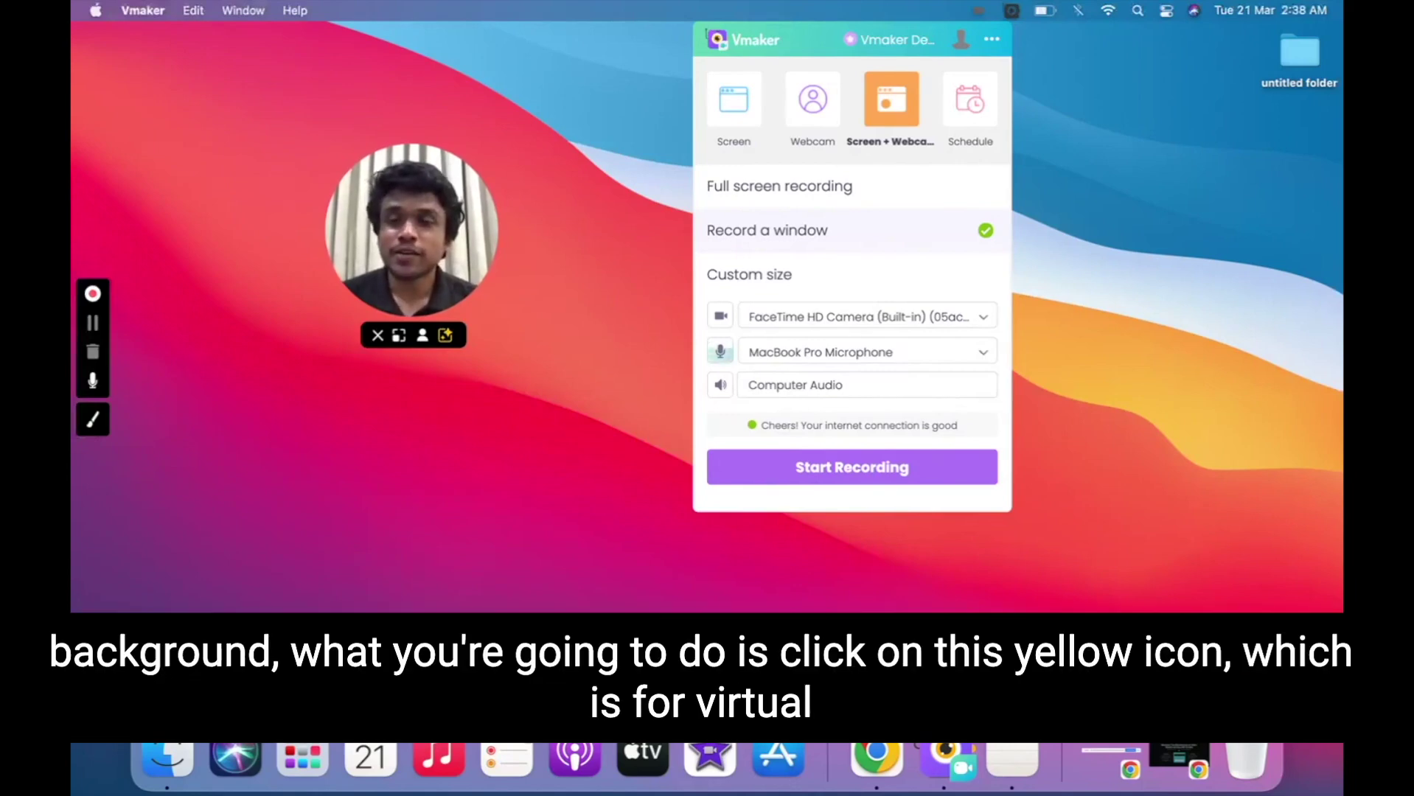
{"action": "left_click", "coordinate": [445, 336]}
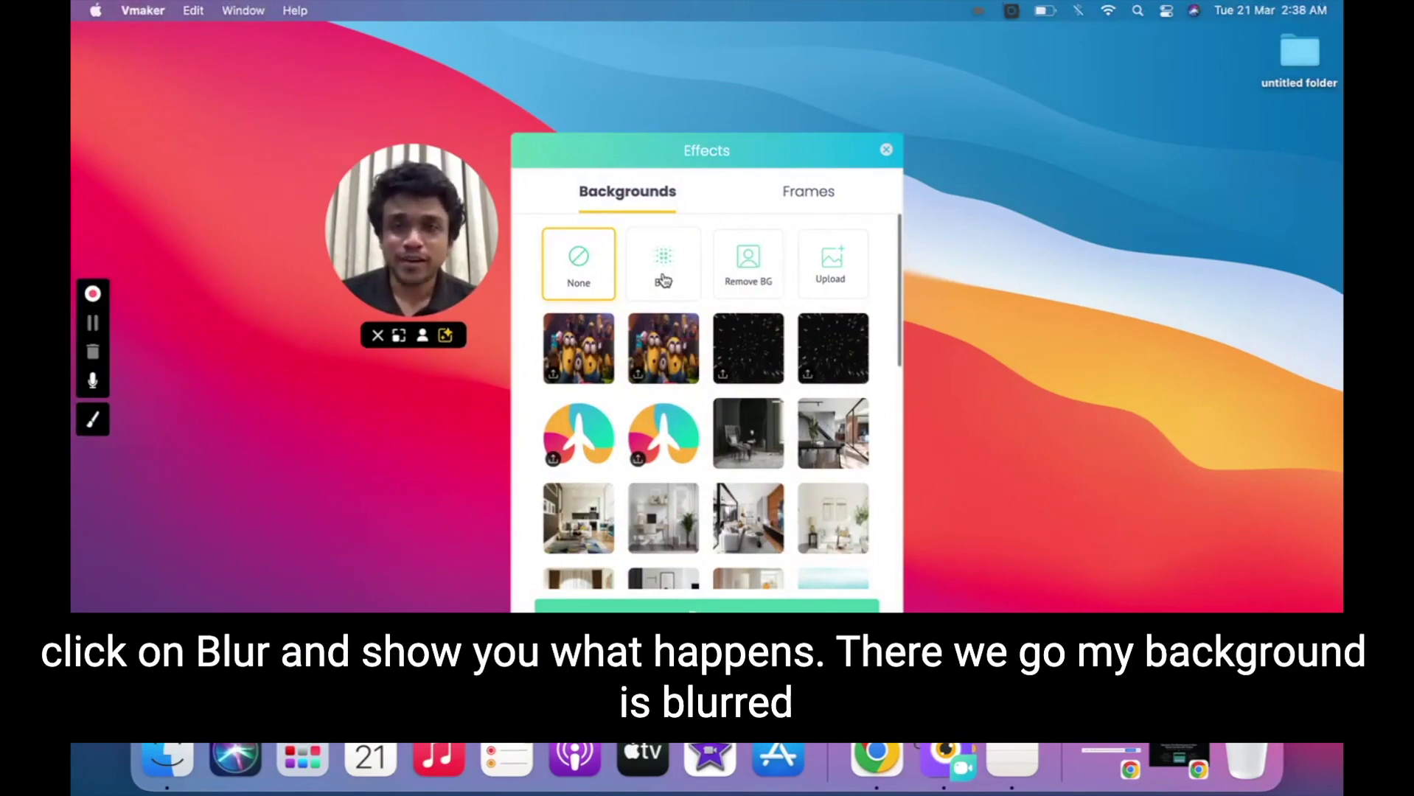
Try Blur on the webcam background, then apply Remove BG instead.
{"action": "left_click", "coordinate": [663, 279]}
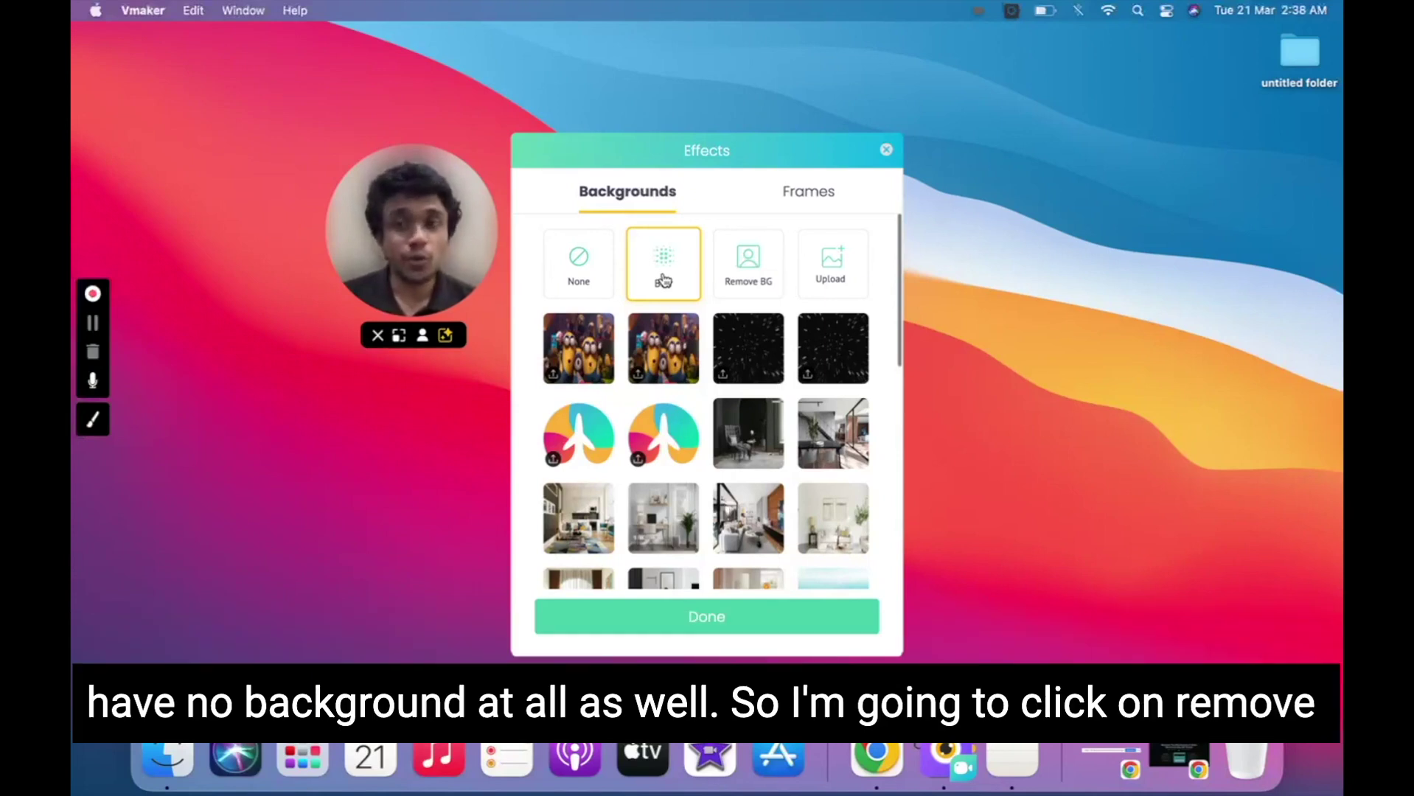
{"action": "left_click", "coordinate": [757, 274]}
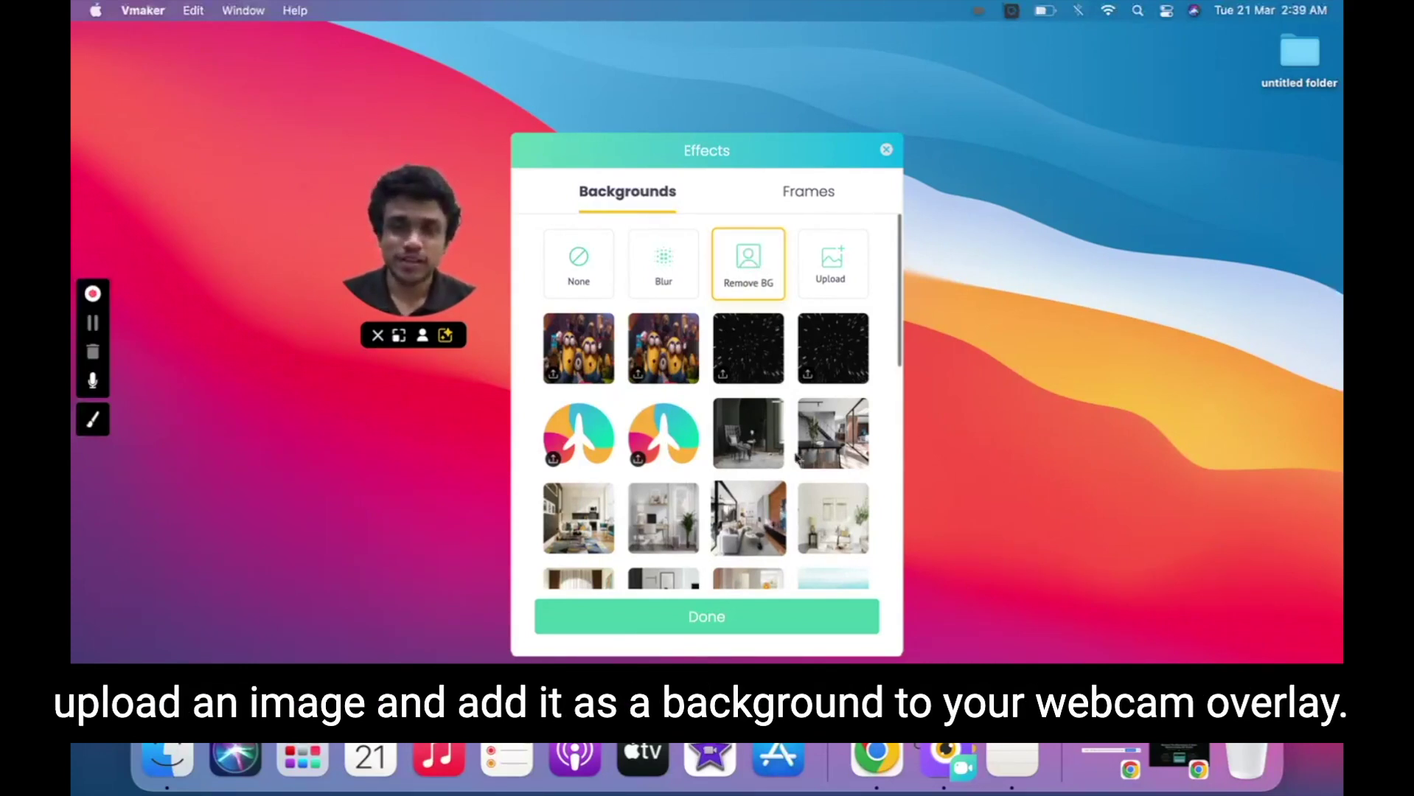
Upload images.jpeg from Downloads and apply the Baymax image as the webcam background.
{"action": "left_click", "coordinate": [836, 269]}
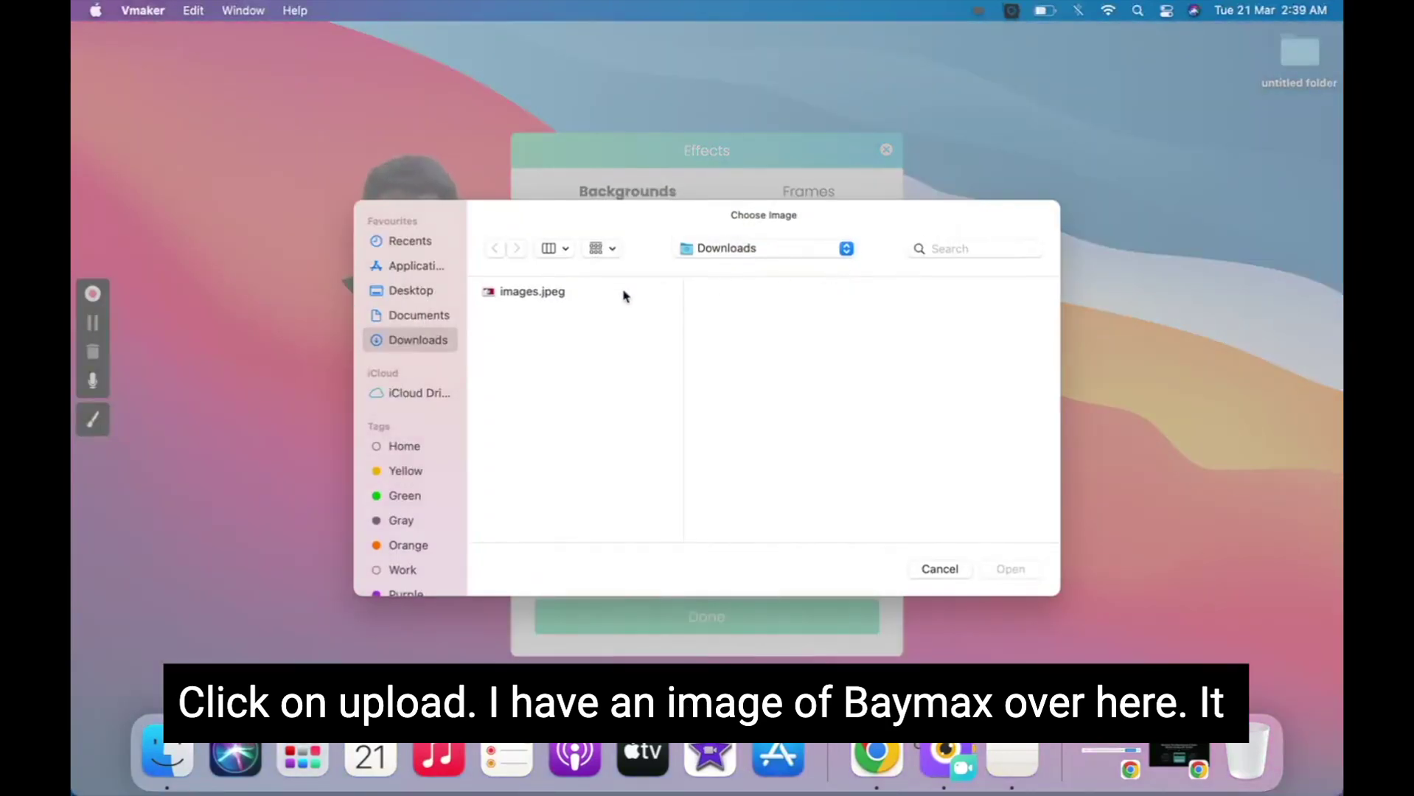
{"action": "left_click", "coordinate": [623, 293]}
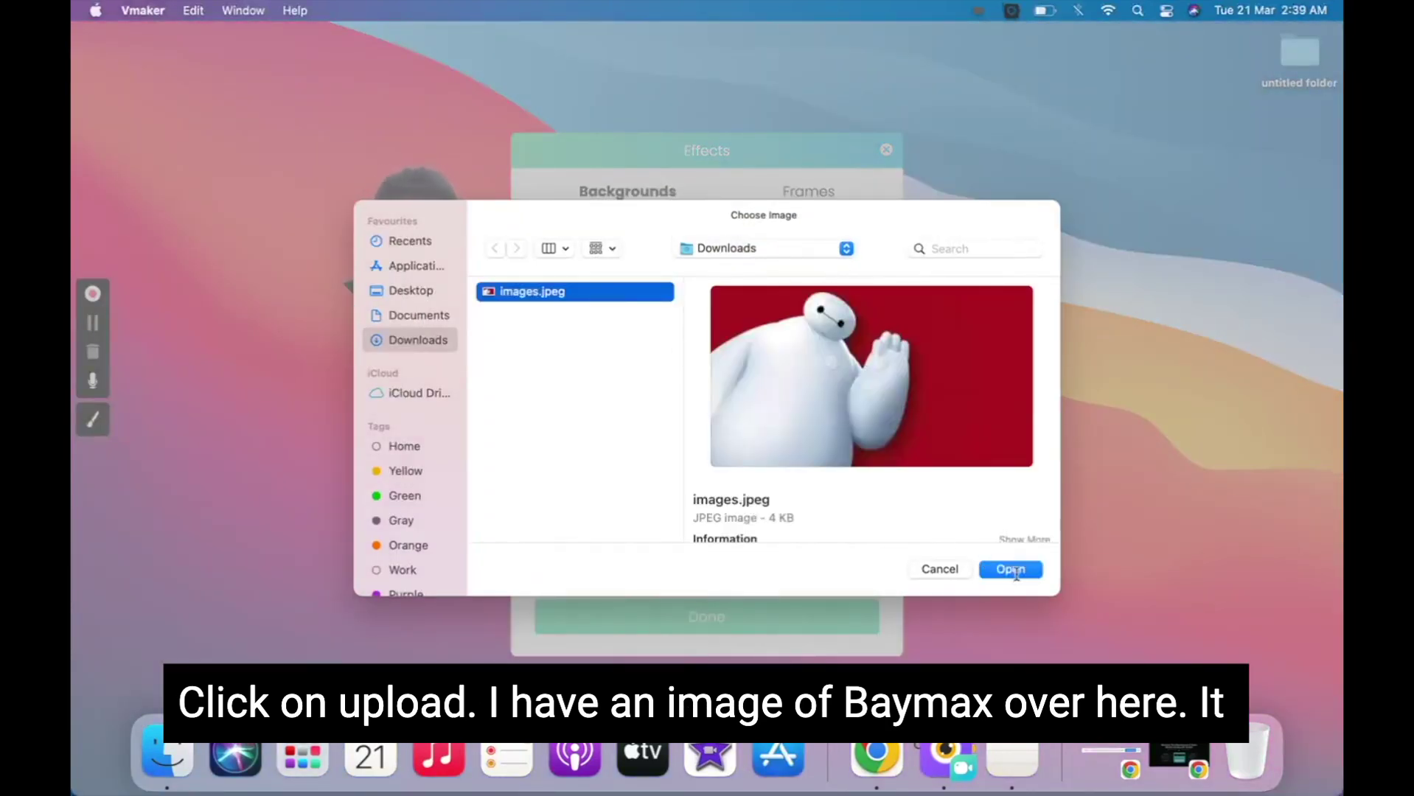
{"action": "left_click", "coordinate": [1011, 570]}
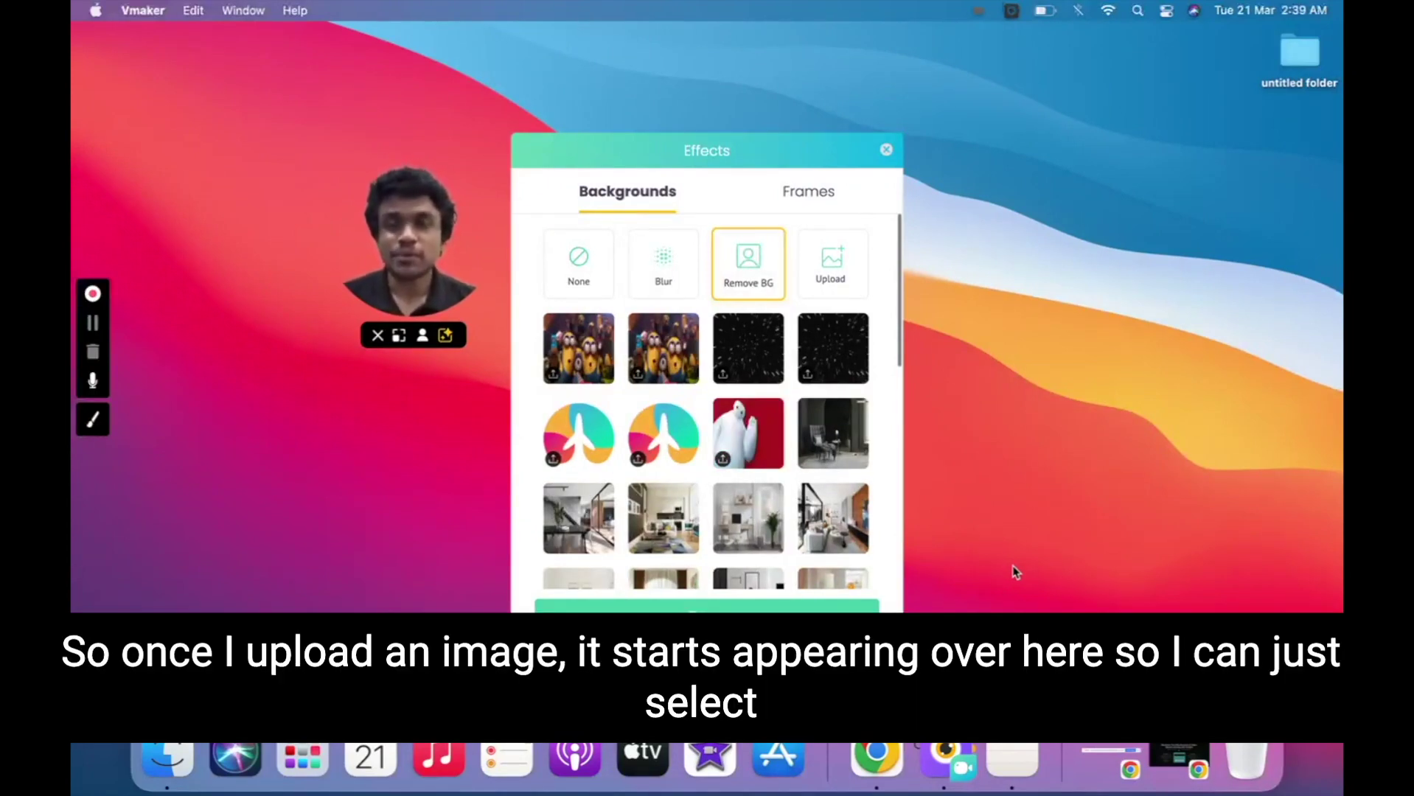
{"action": "left_click", "coordinate": [774, 441]}
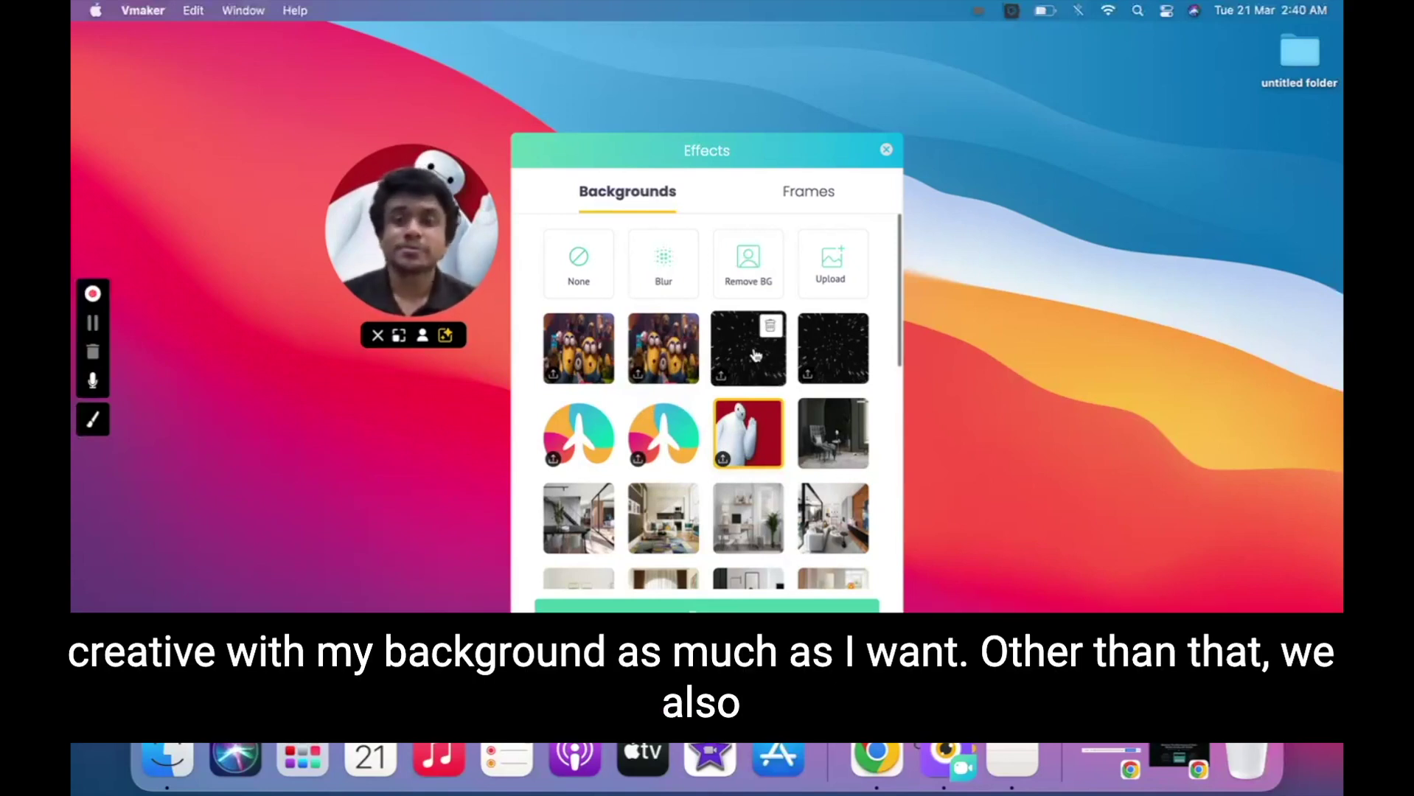
Try the yellow-chair room and blue geometric backgrounds, then settle on the palm-tree beach scene.
{"action": "scroll", "coordinate": [756, 356], "scroll_direction": "down", "scroll_amount": 3}
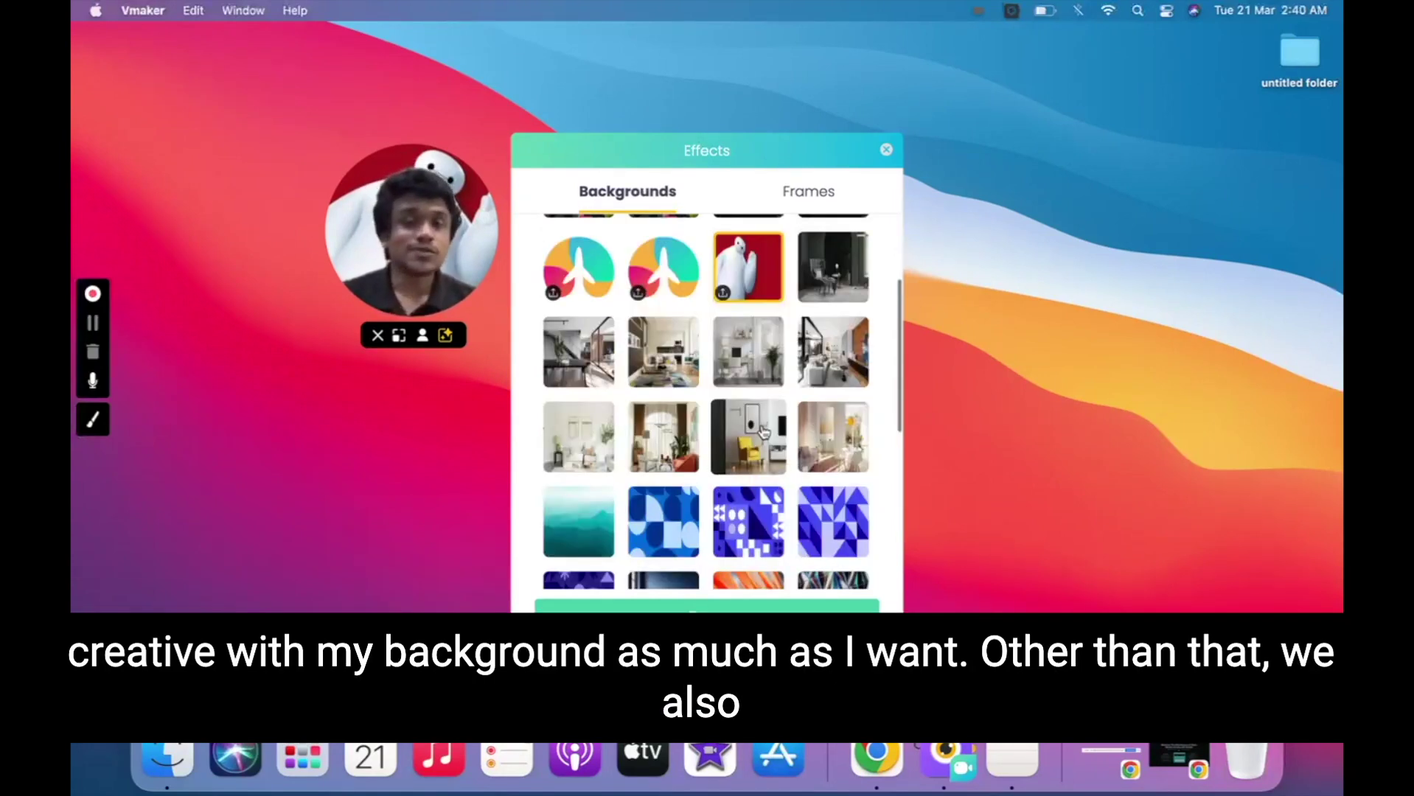
{"action": "left_click", "coordinate": [763, 430]}
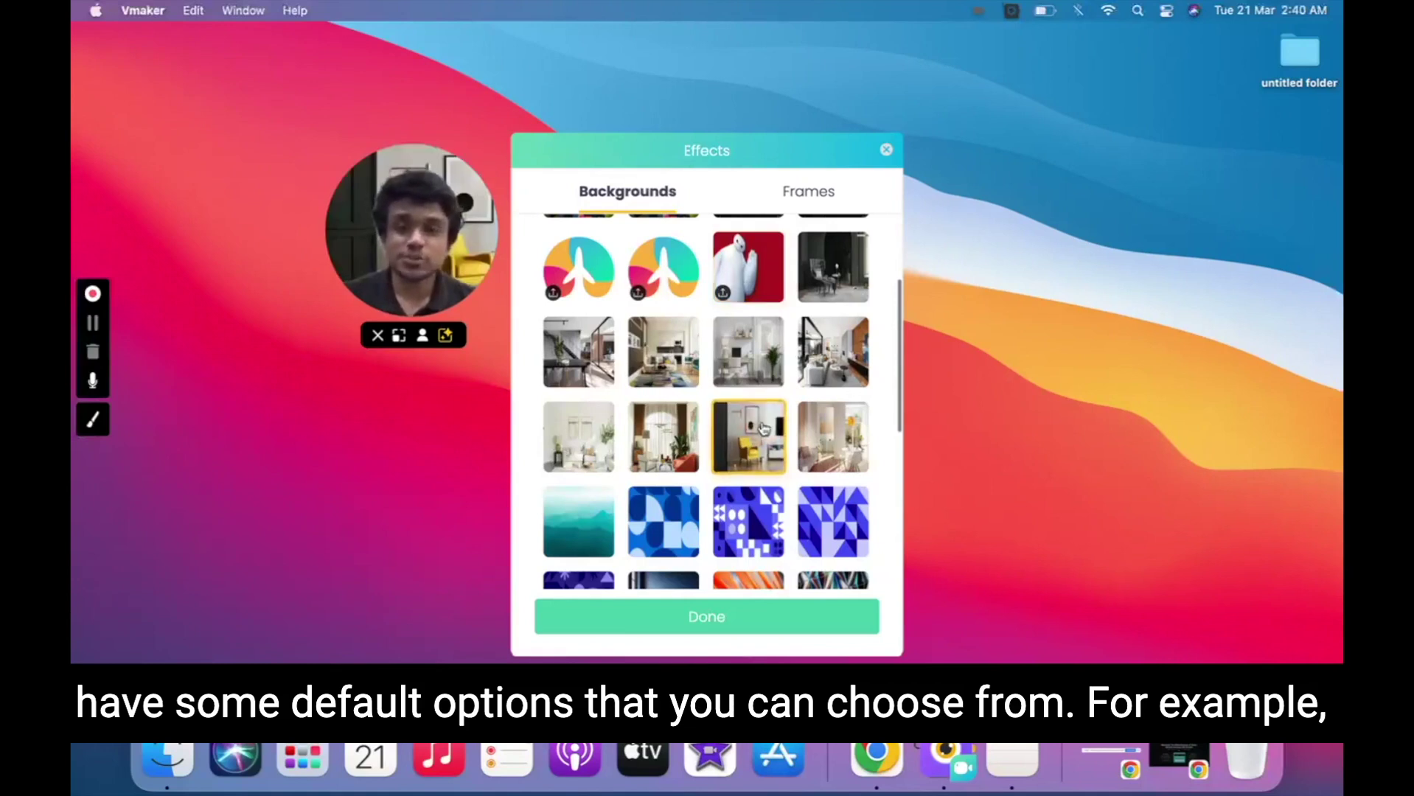
{"action": "scroll", "coordinate": [763, 430], "scroll_direction": "down", "scroll_amount": 5}
{"action": "scroll", "coordinate": [763, 427], "scroll_direction": "up", "scroll_amount": 2}
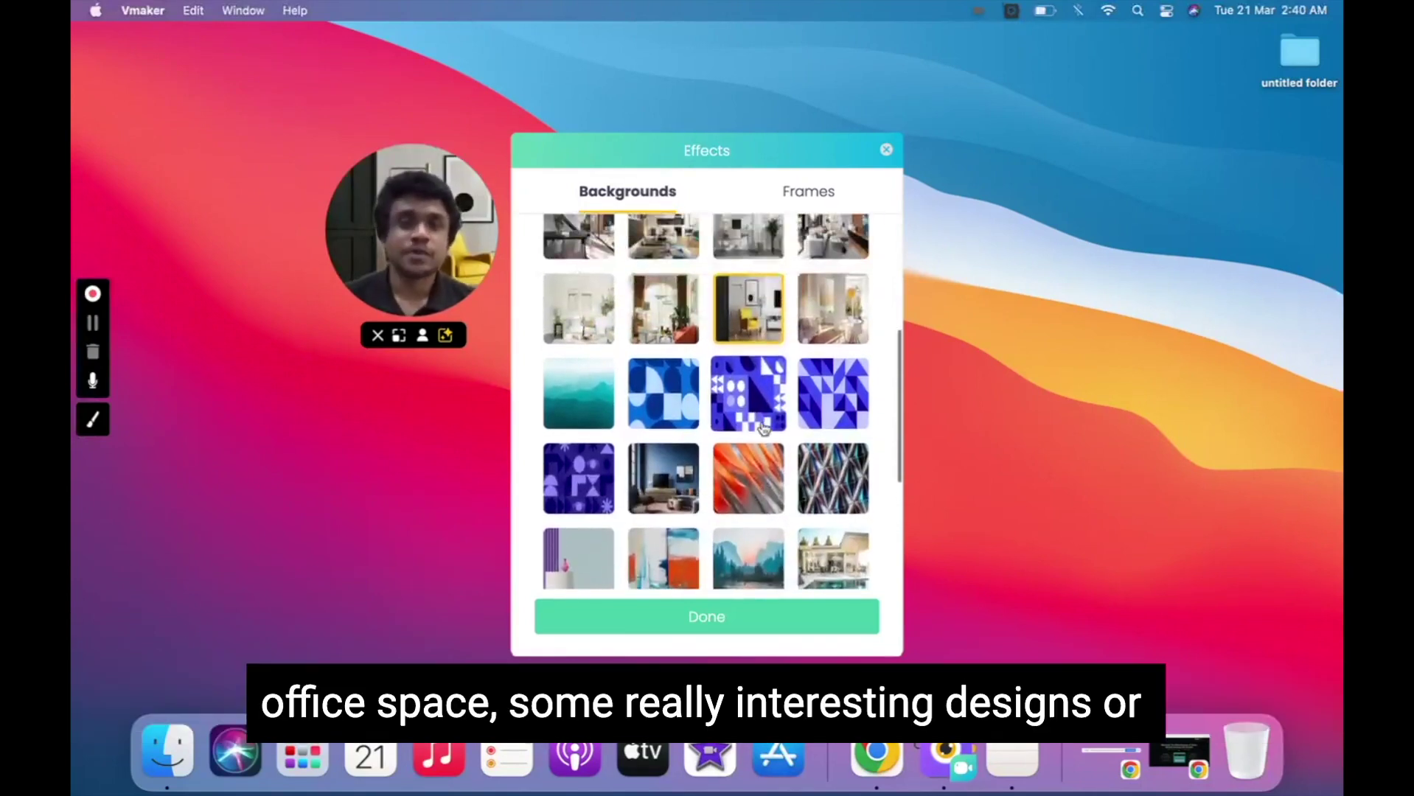
{"action": "left_click", "coordinate": [647, 398]}
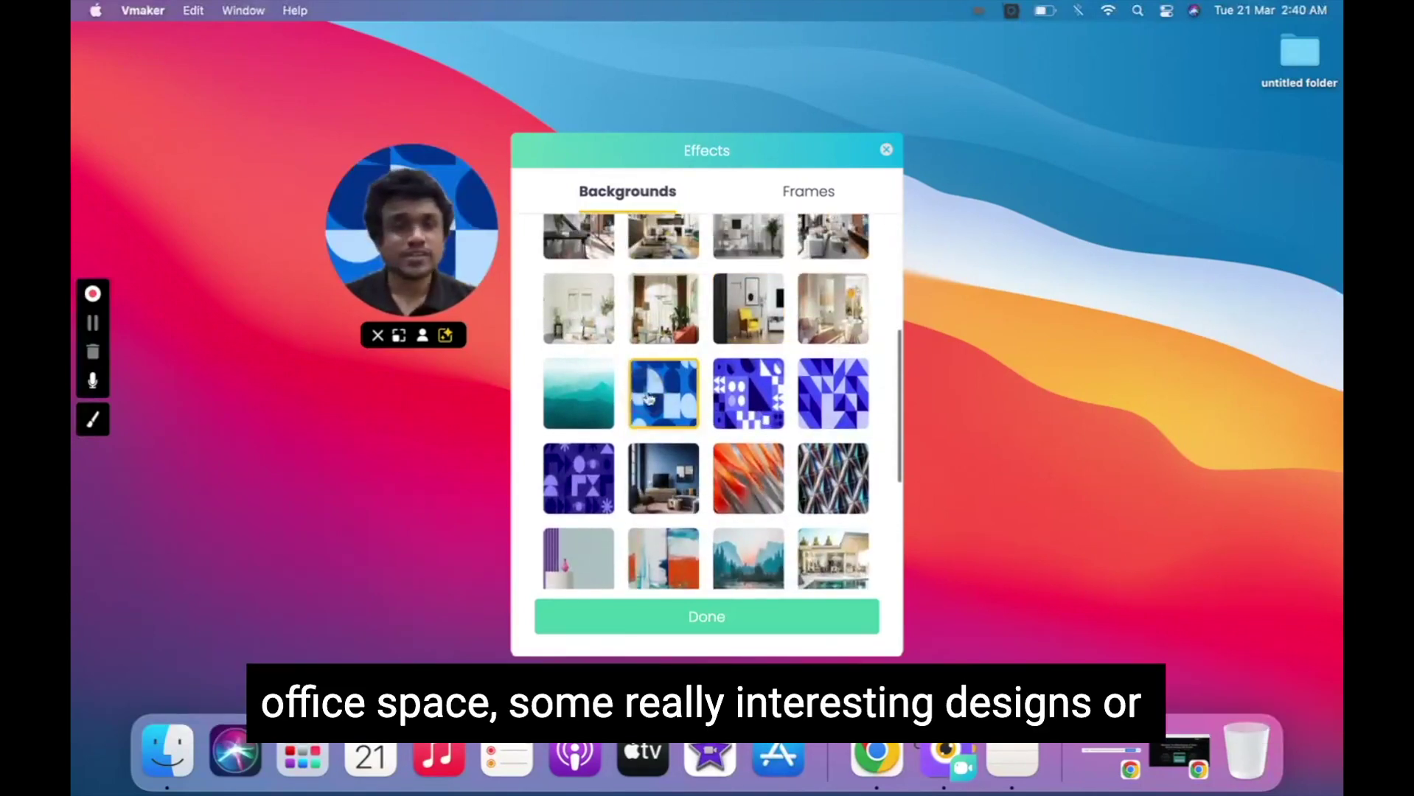
{"action": "scroll", "coordinate": [648, 398], "scroll_direction": "down", "scroll_amount": 6}
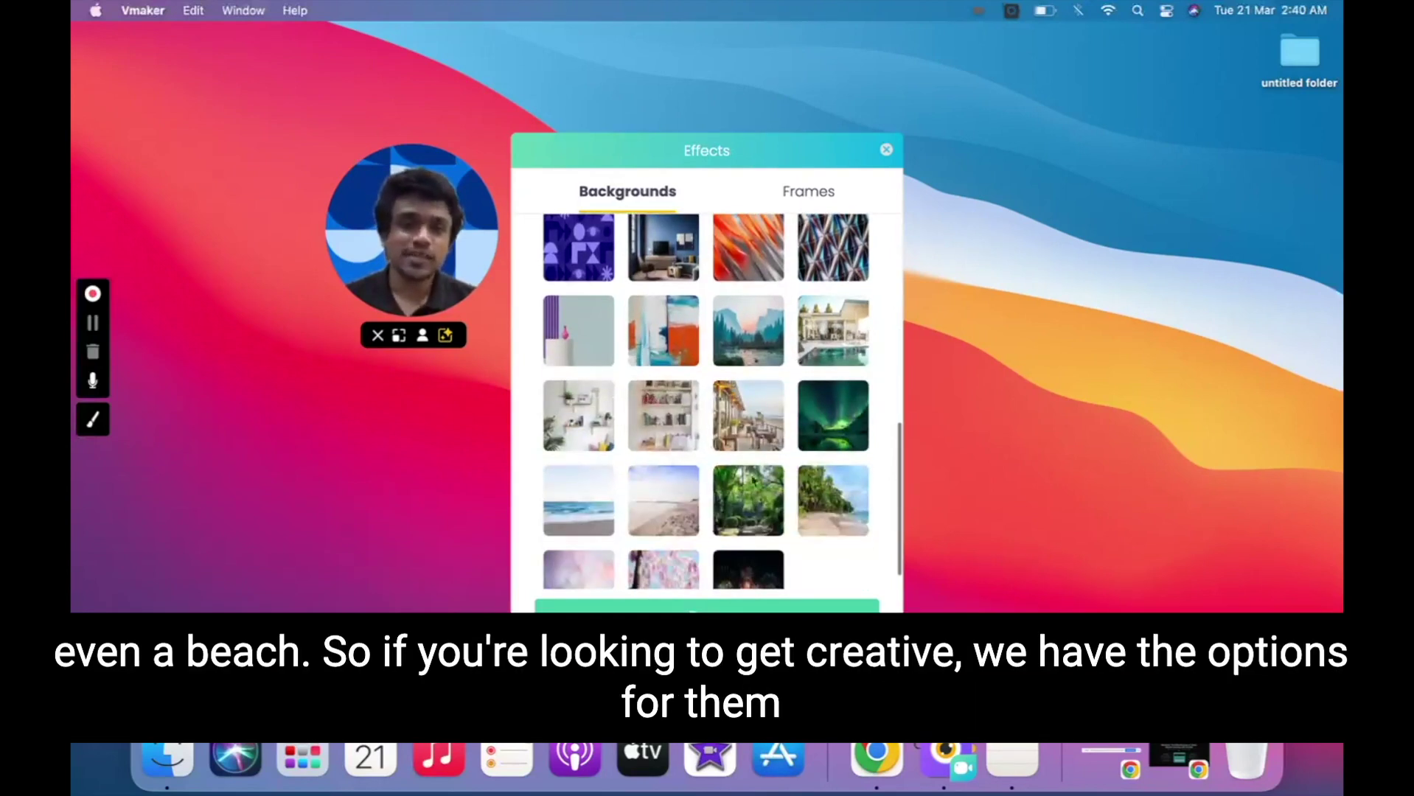
{"action": "left_click", "coordinate": [810, 491]}
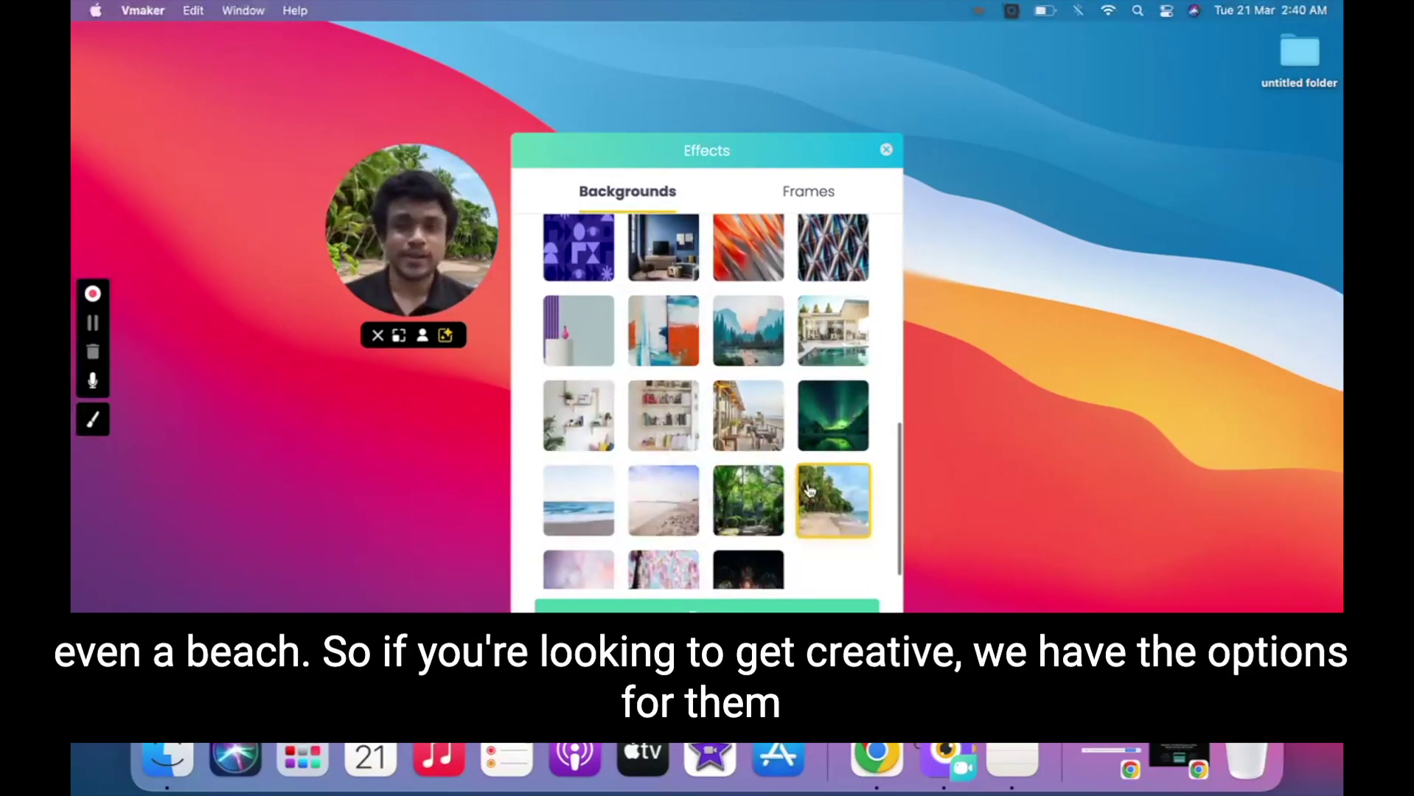
{"action": "scroll", "coordinate": [810, 491], "scroll_direction": "up", "scroll_amount": 10}
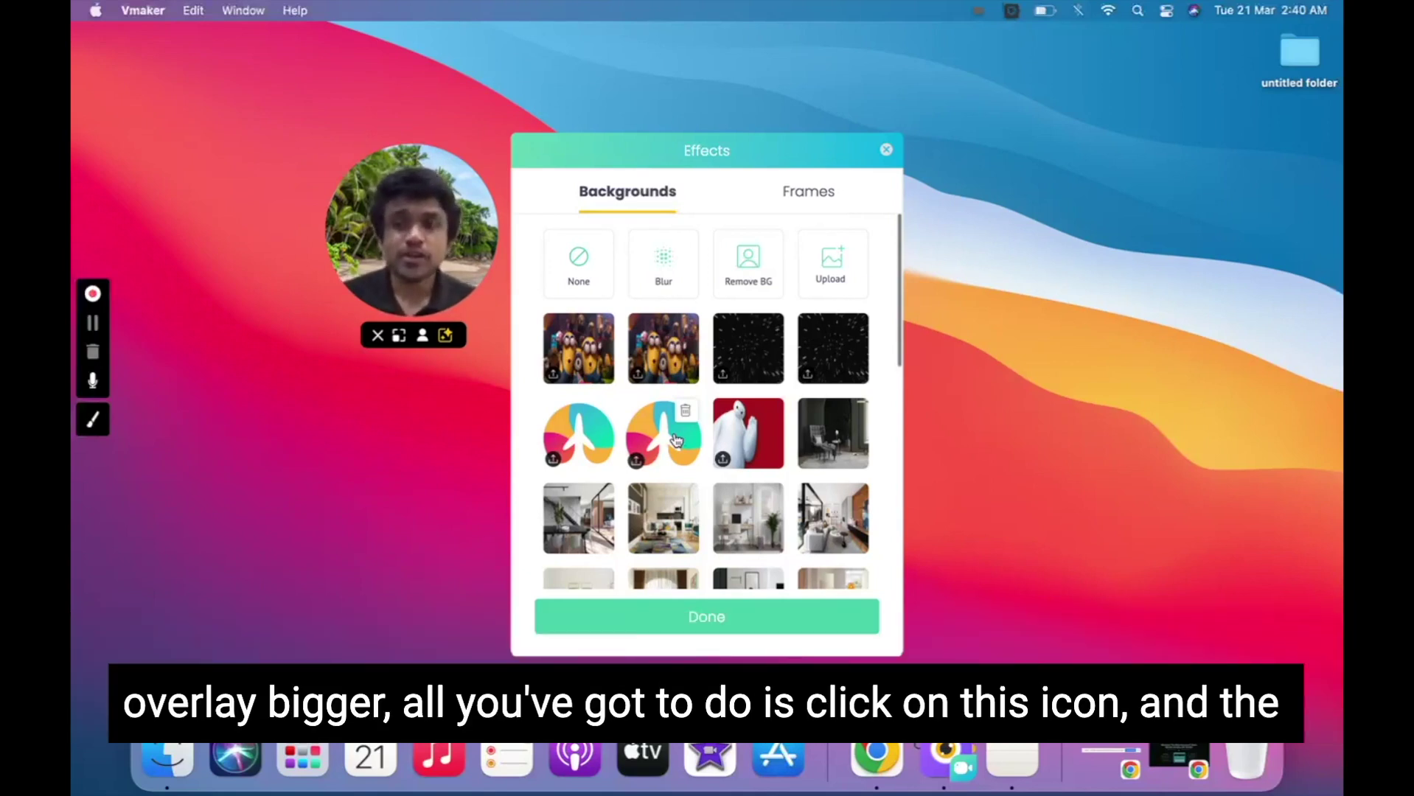
Enlarge the webcam bubble and drag it to the bottom-left corner of the screen.
{"action": "left_click", "coordinate": [399, 336]}
{"action": "left_click_drag", "start_coordinate": [435, 343], "coordinate": [273, 436]}
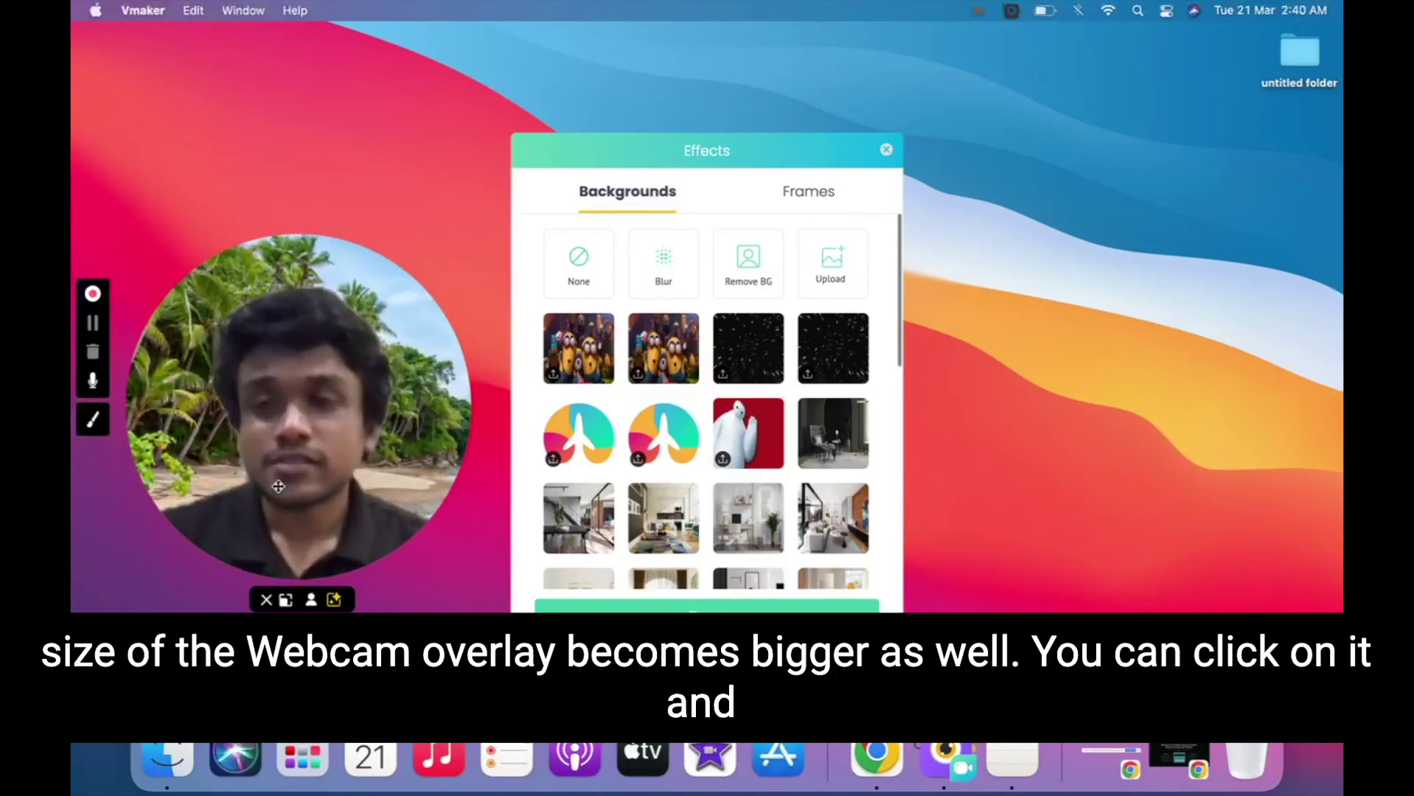
{"action": "left_click_drag", "start_coordinate": [274, 474], "coordinate": [1111, 537]}
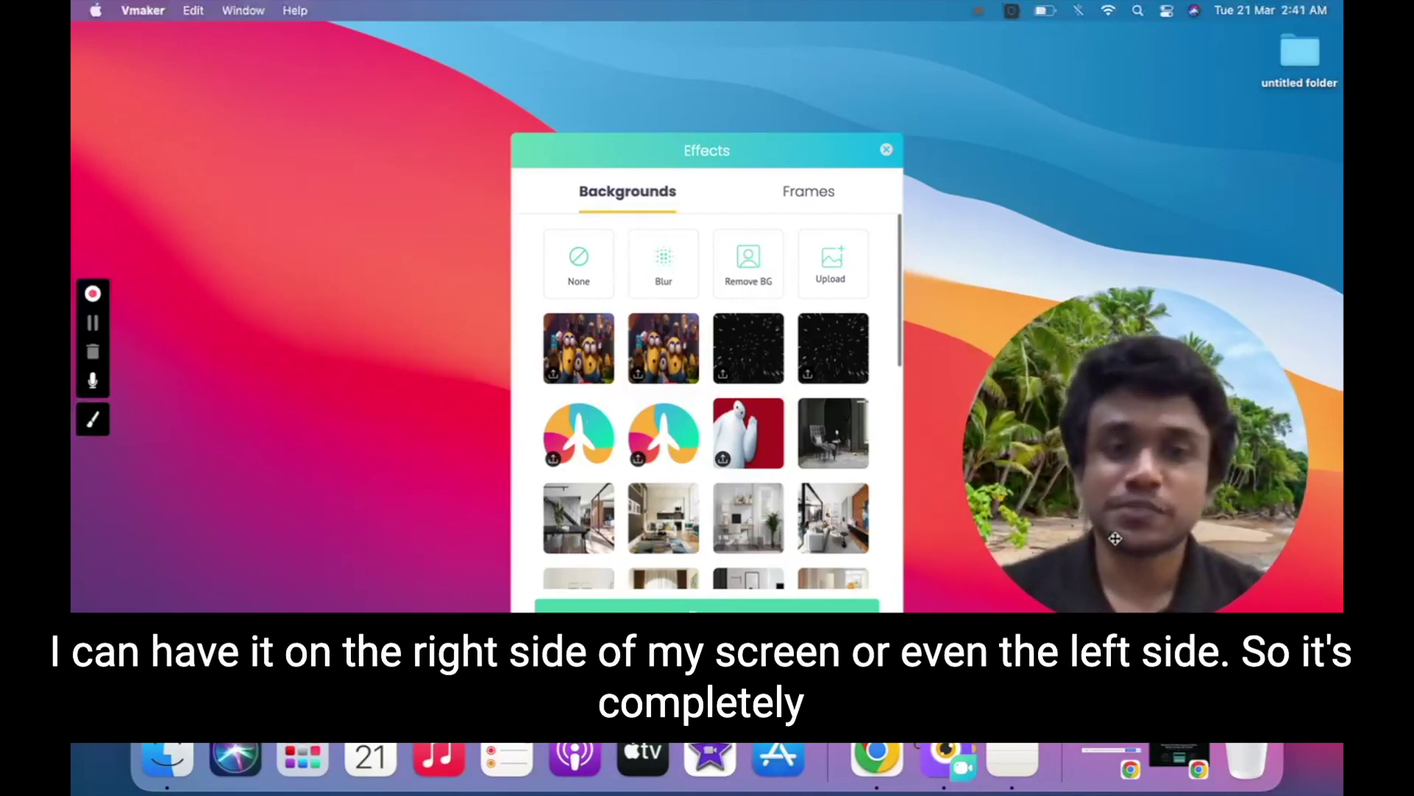
{"action": "left_click_drag", "start_coordinate": [1115, 539], "coordinate": [194, 584]}
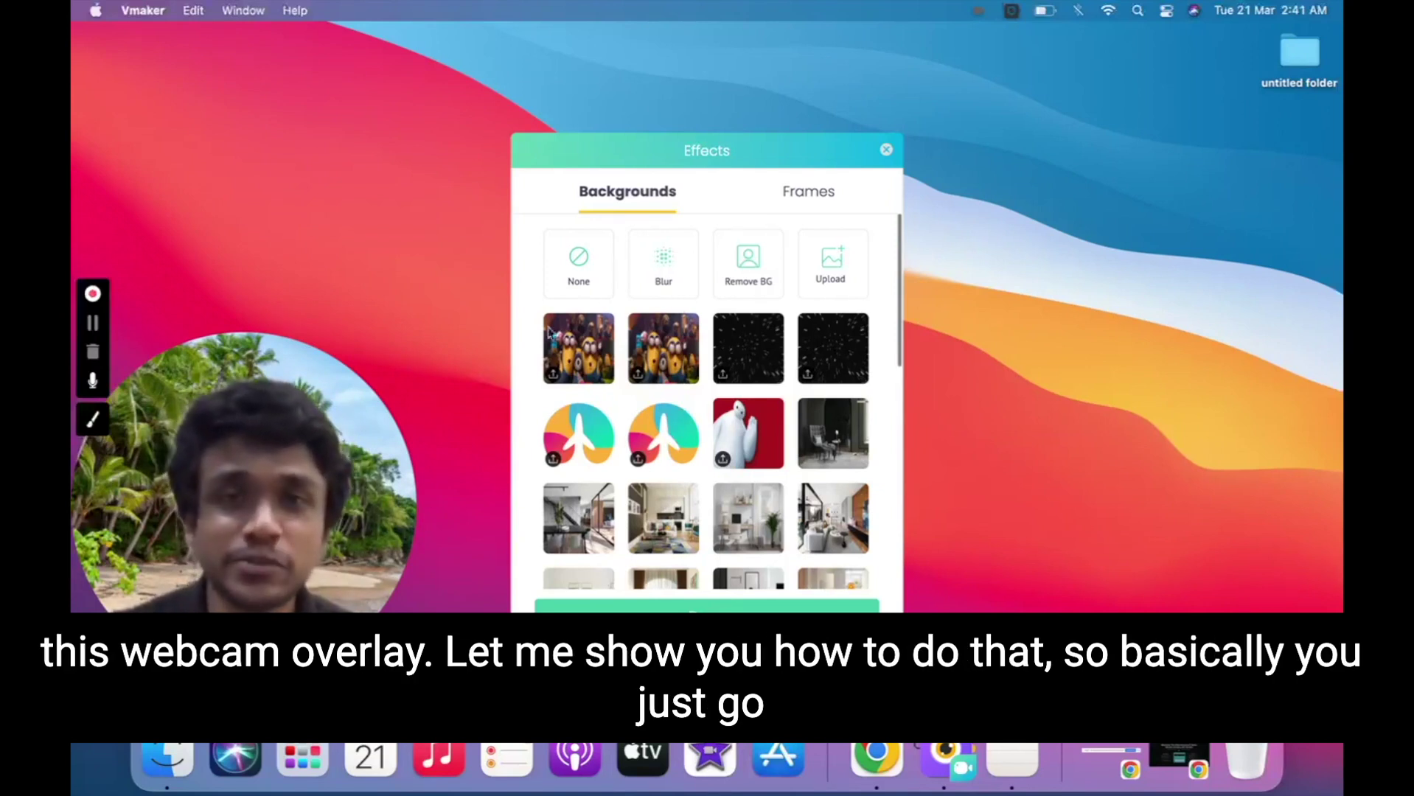
{"action": "left_click", "coordinate": [798, 193]}
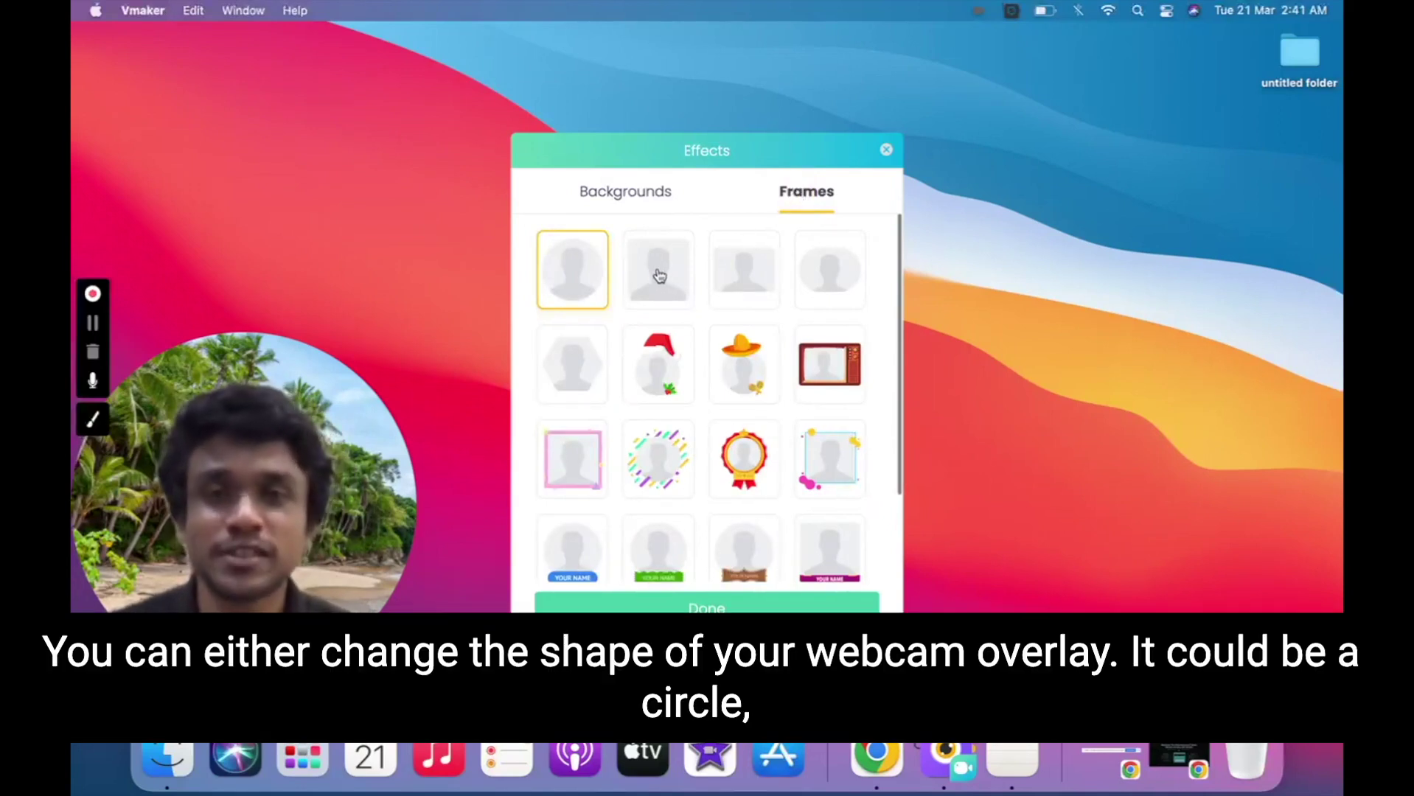
Try the square, rectangle, Christmas hat and cowboy hat frames, then apply the blue name-banner frame.
{"action": "left_click", "coordinate": [658, 276]}
{"action": "left_click", "coordinate": [741, 284]}
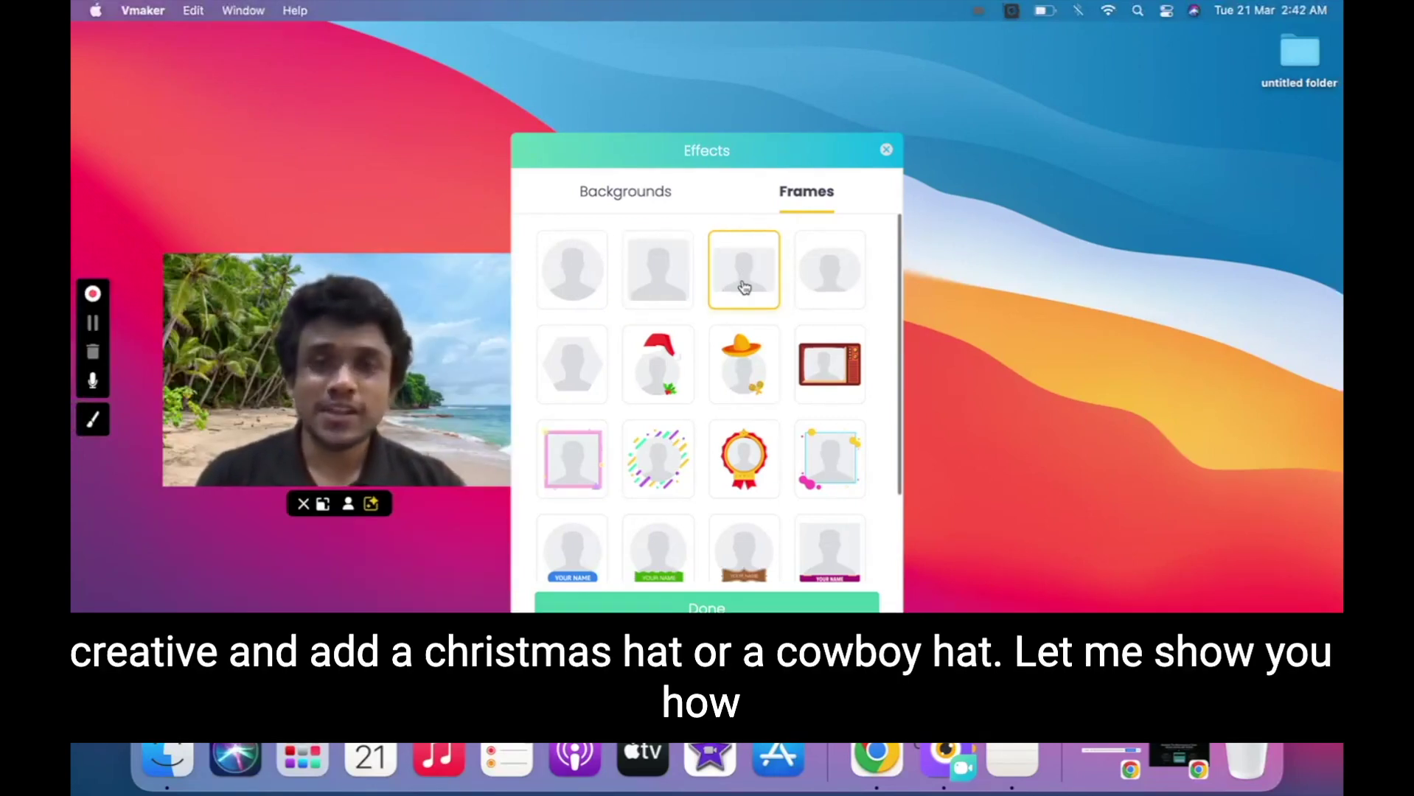
{"action": "left_click", "coordinate": [651, 367]}
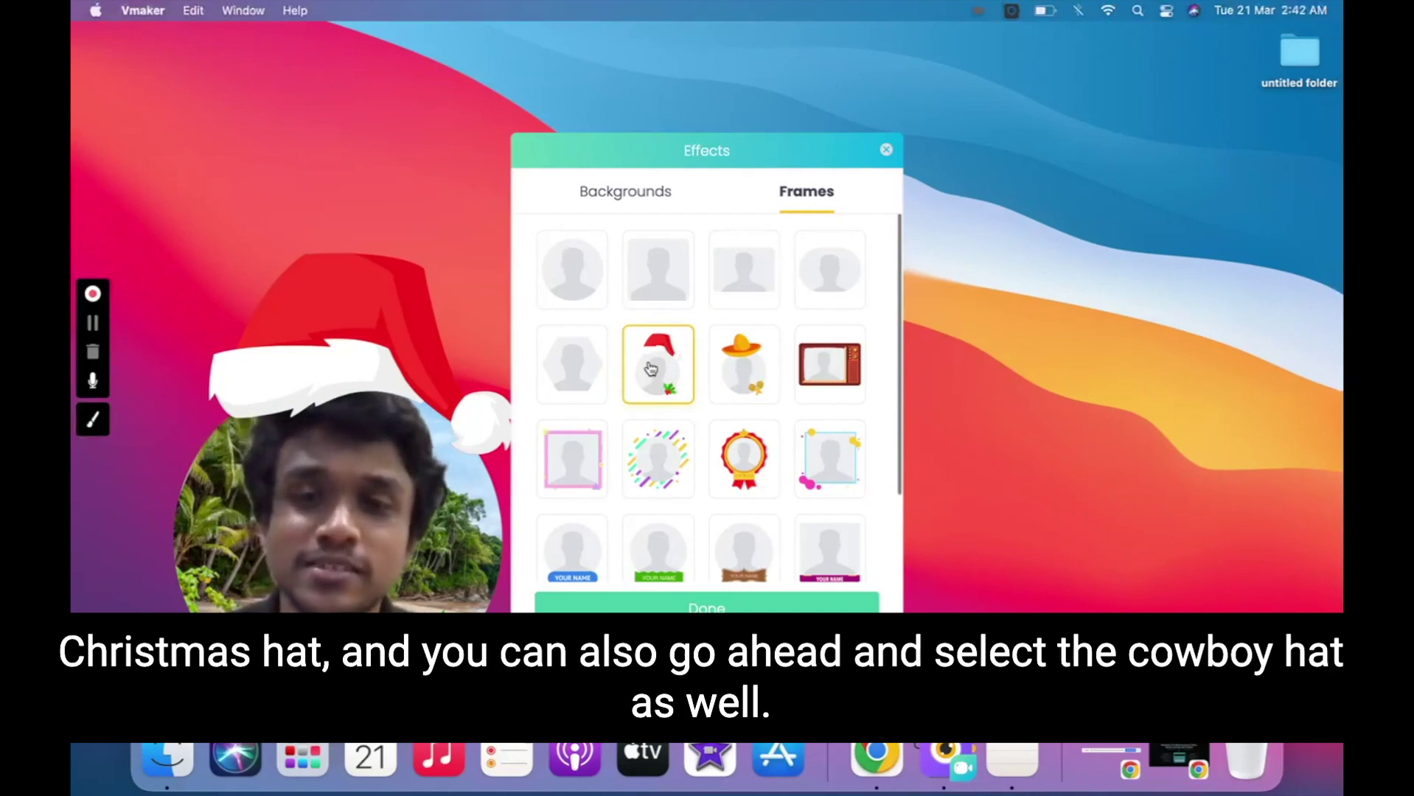
{"action": "left_click", "coordinate": [750, 383]}
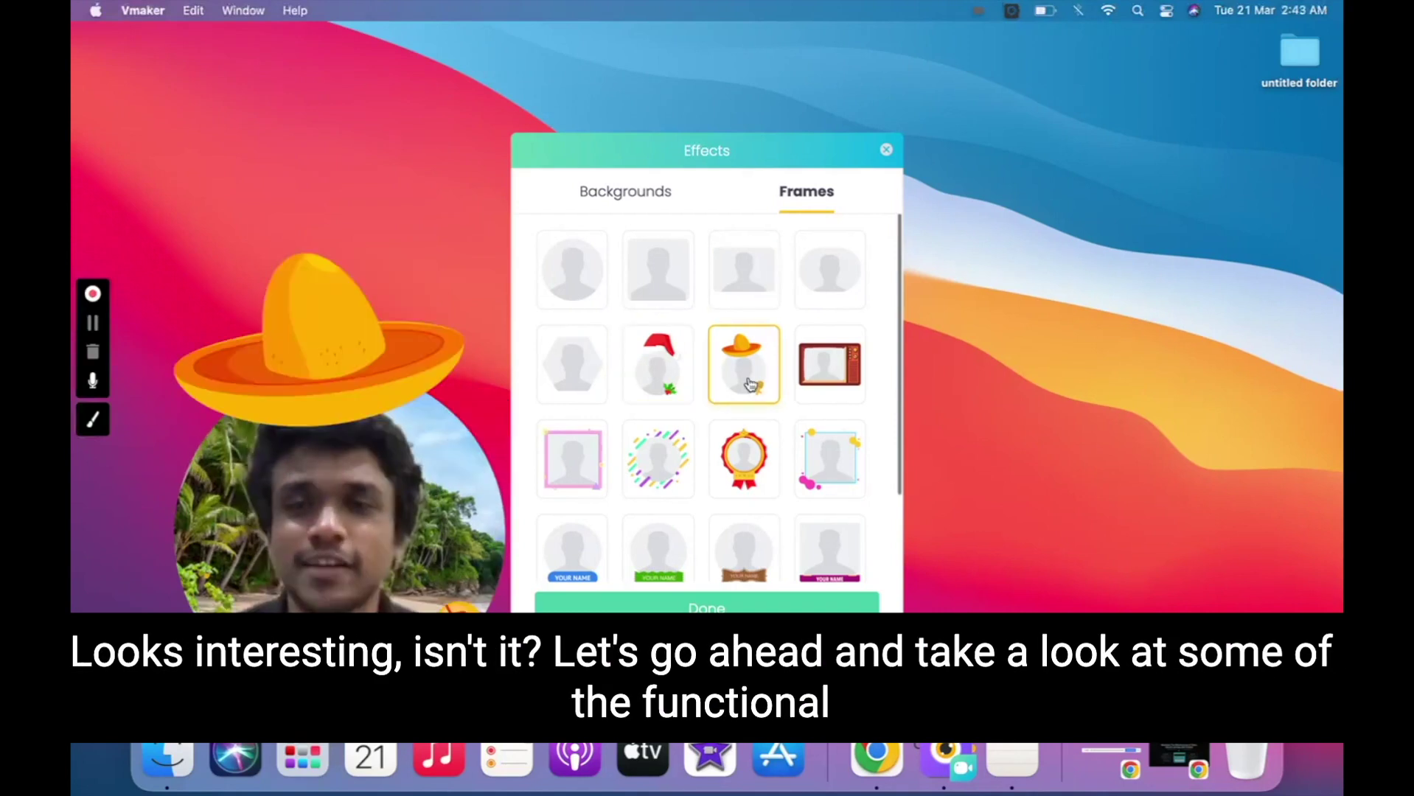
{"action": "scroll", "coordinate": [750, 383], "scroll_direction": "down", "scroll_amount": 3}
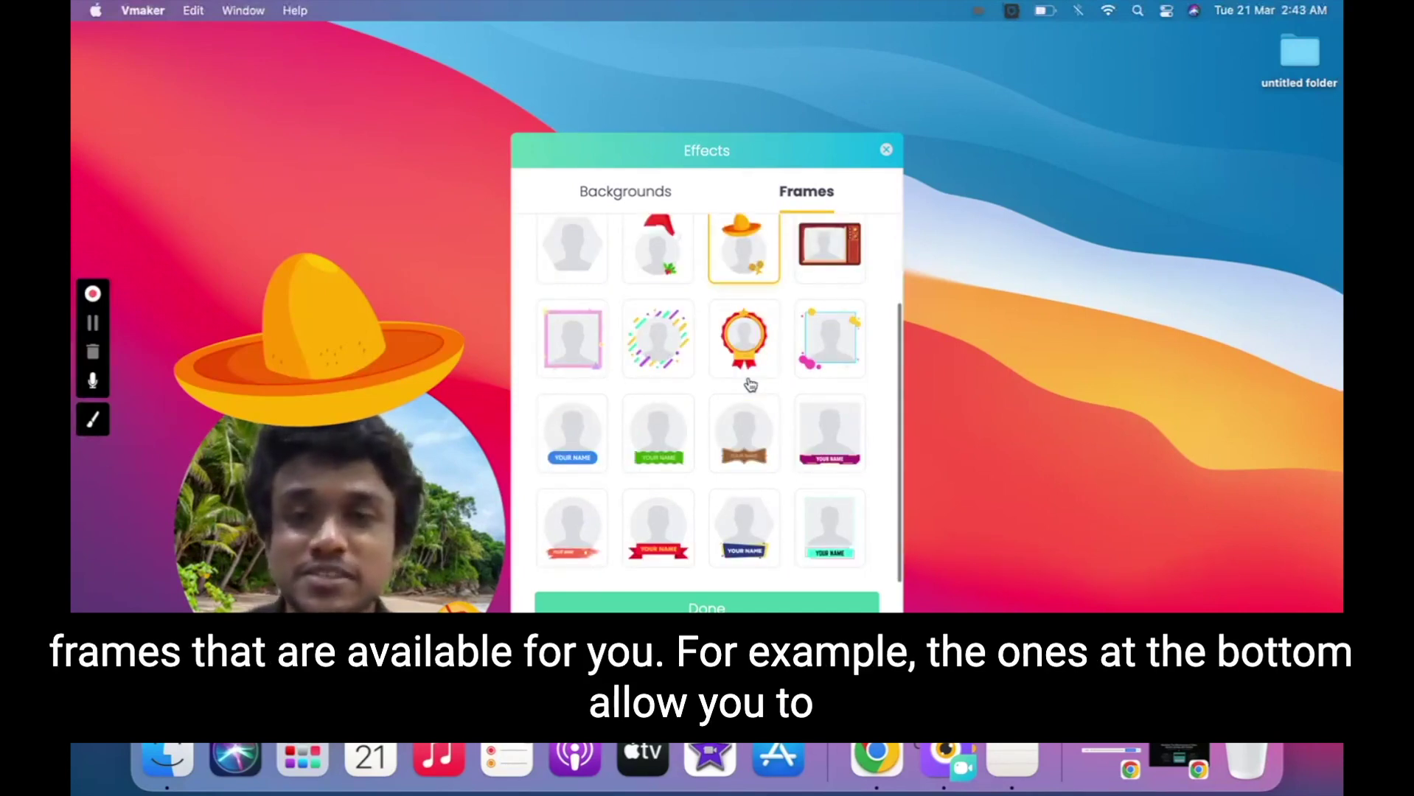
{"action": "scroll", "coordinate": [722, 369], "scroll_direction": "down", "scroll_amount": 1}
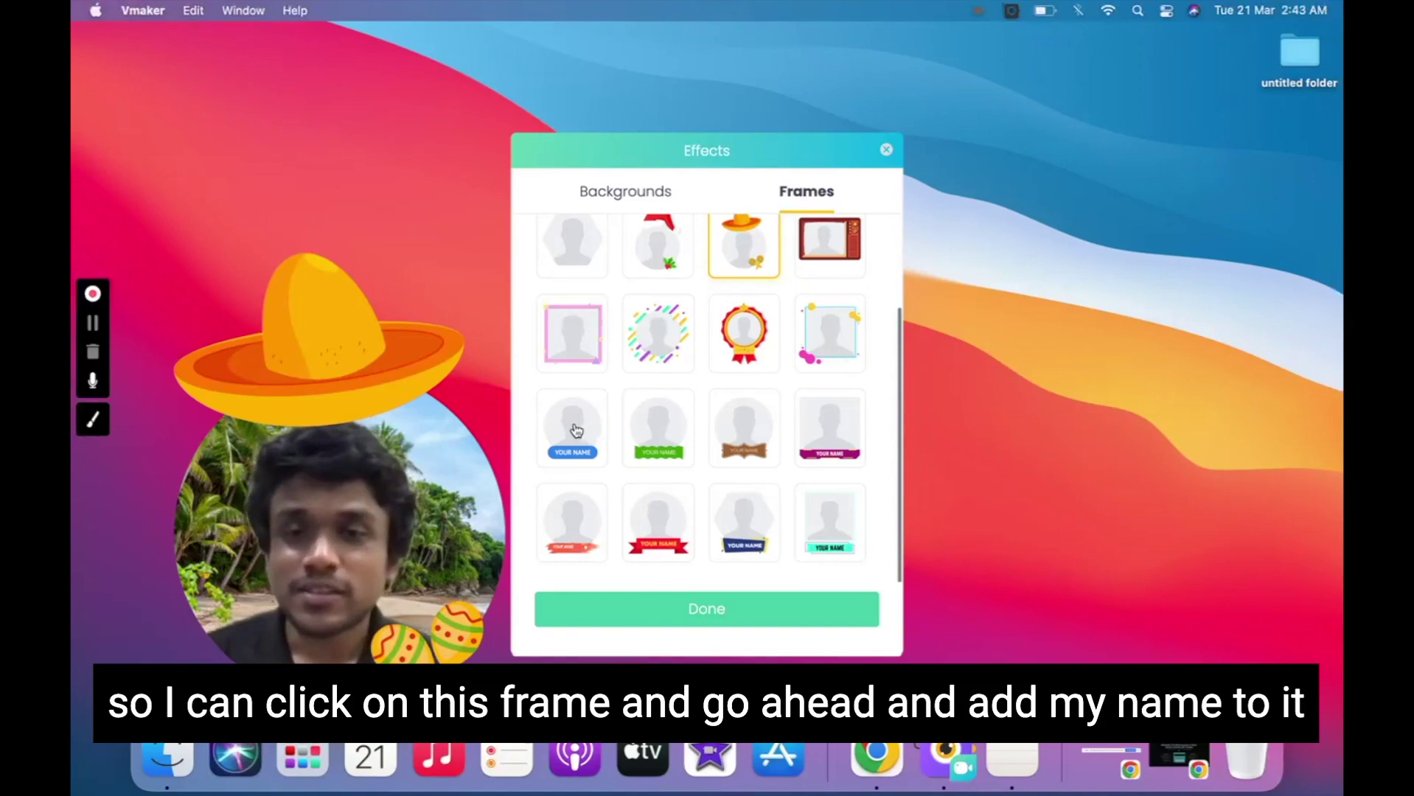
{"action": "left_click", "coordinate": [575, 427]}
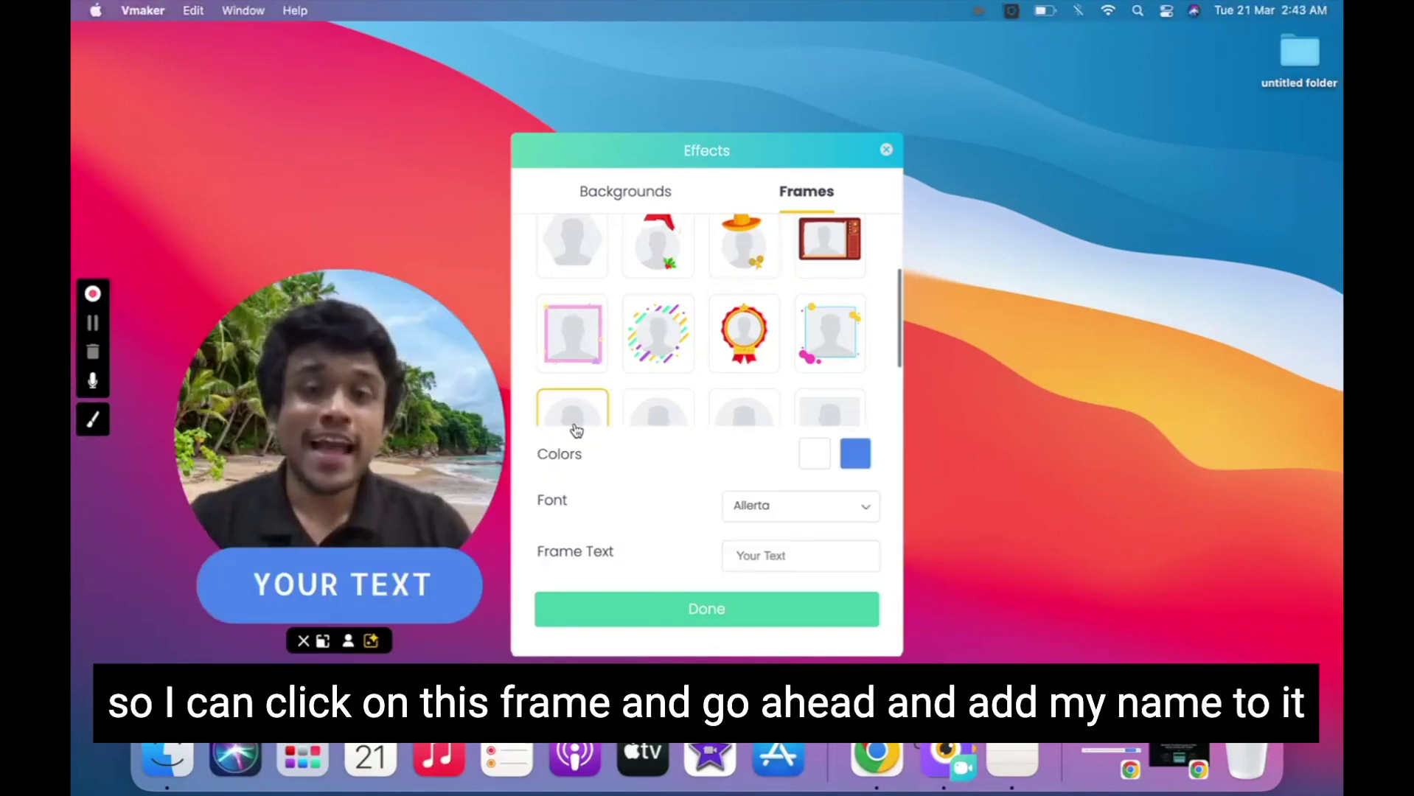
Set the banner text to JOSH, with a red banner and light grey lettering.
{"action": "left_click", "coordinate": [774, 557]}
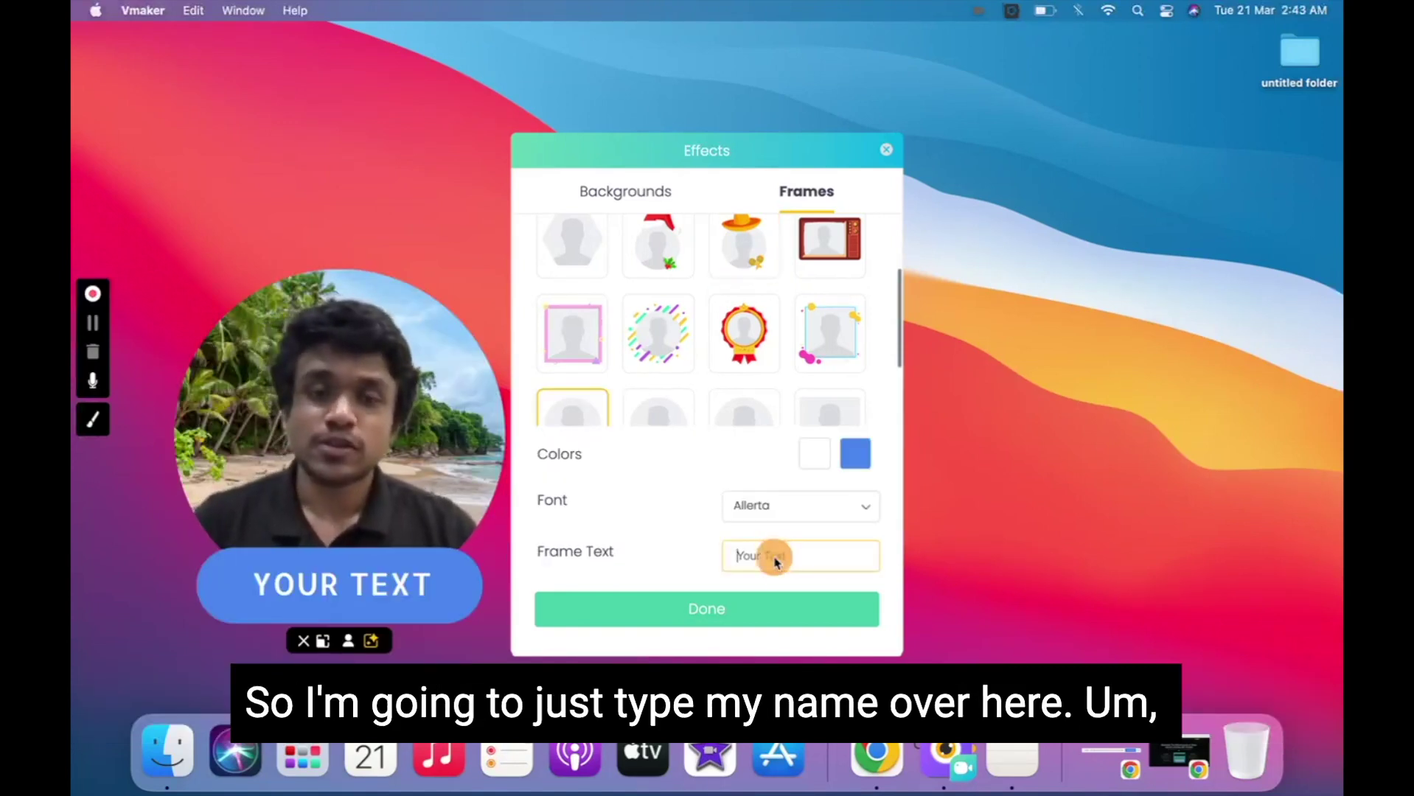
{"action": "type", "text": "JOSH"}
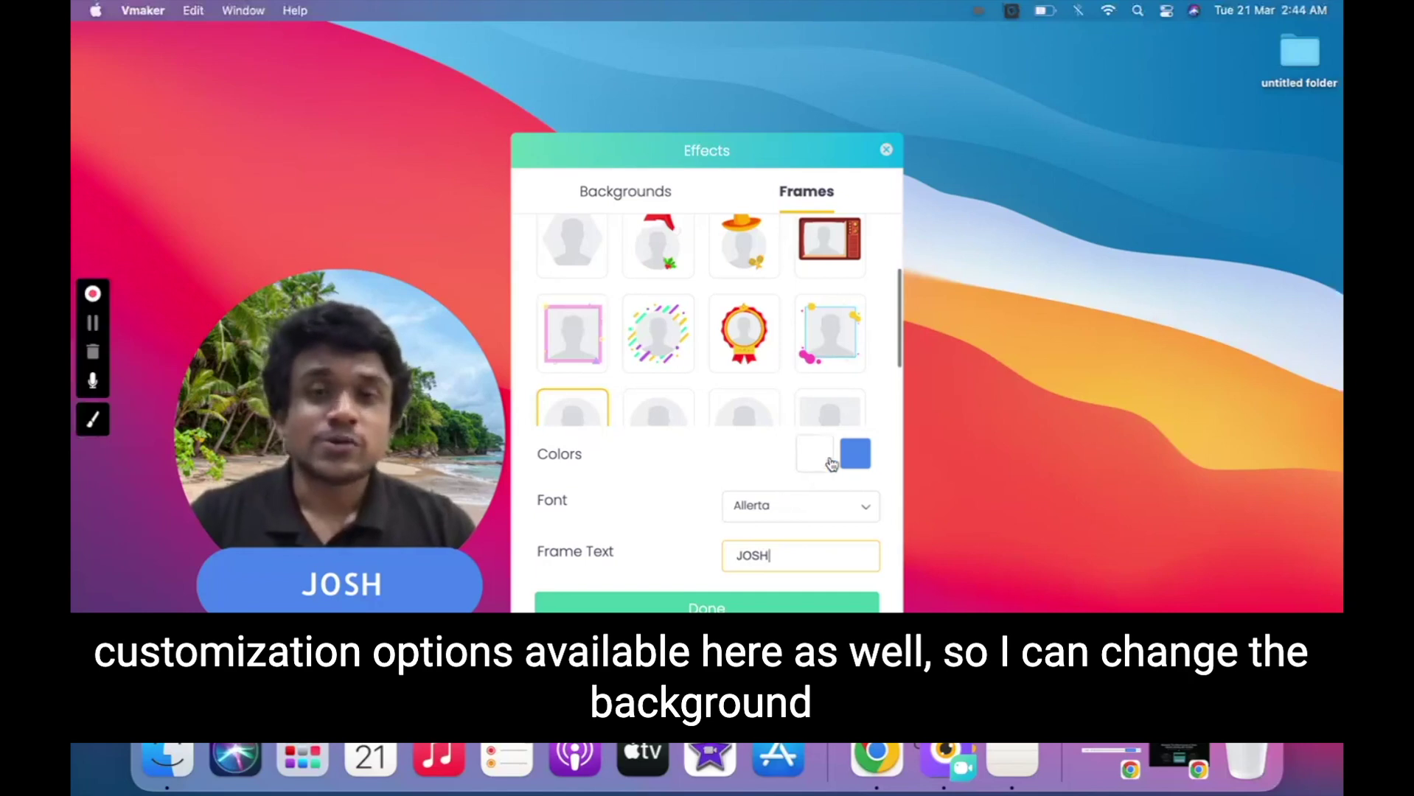
{"action": "left_click", "coordinate": [854, 452]}
{"action": "left_click", "coordinate": [843, 377]}
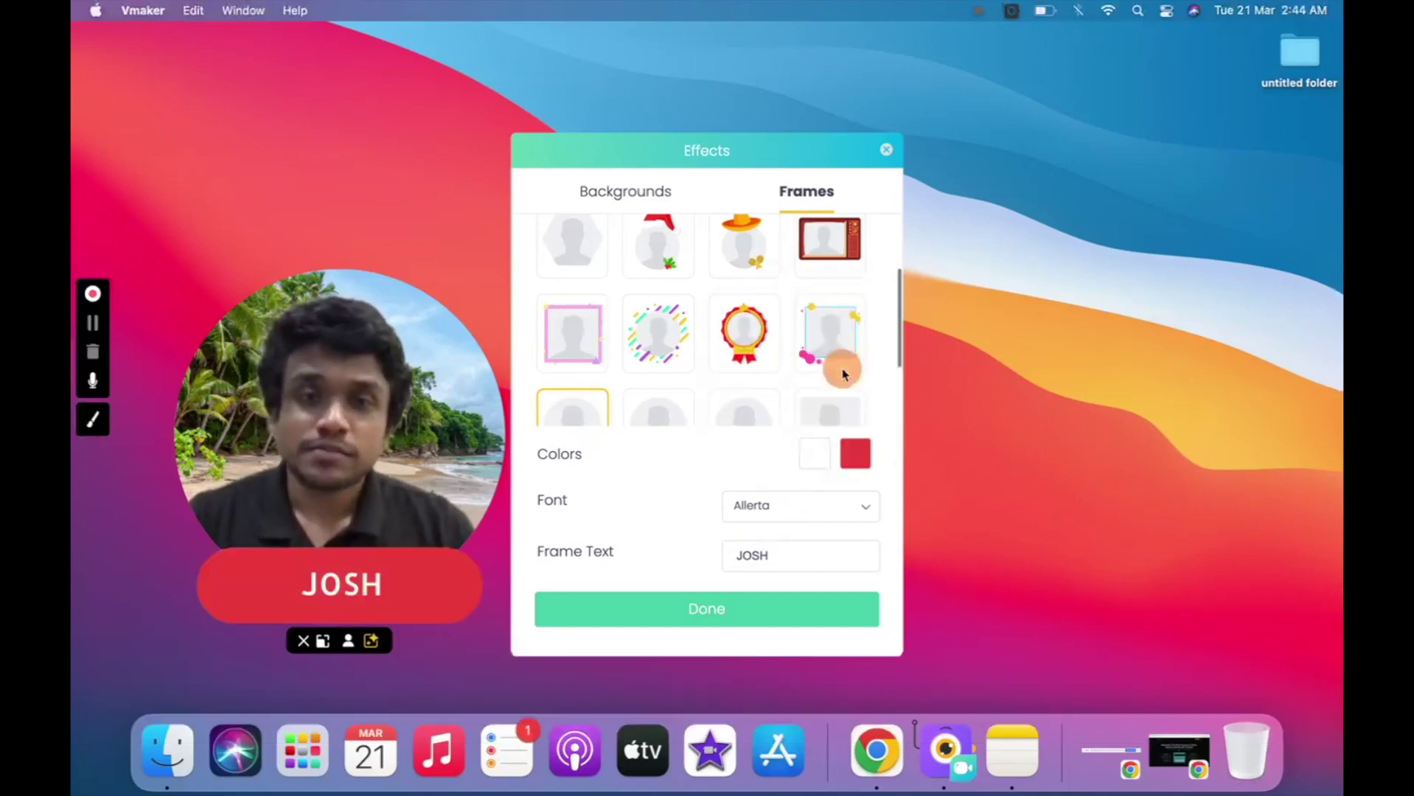
{"action": "left_click", "coordinate": [814, 456]}
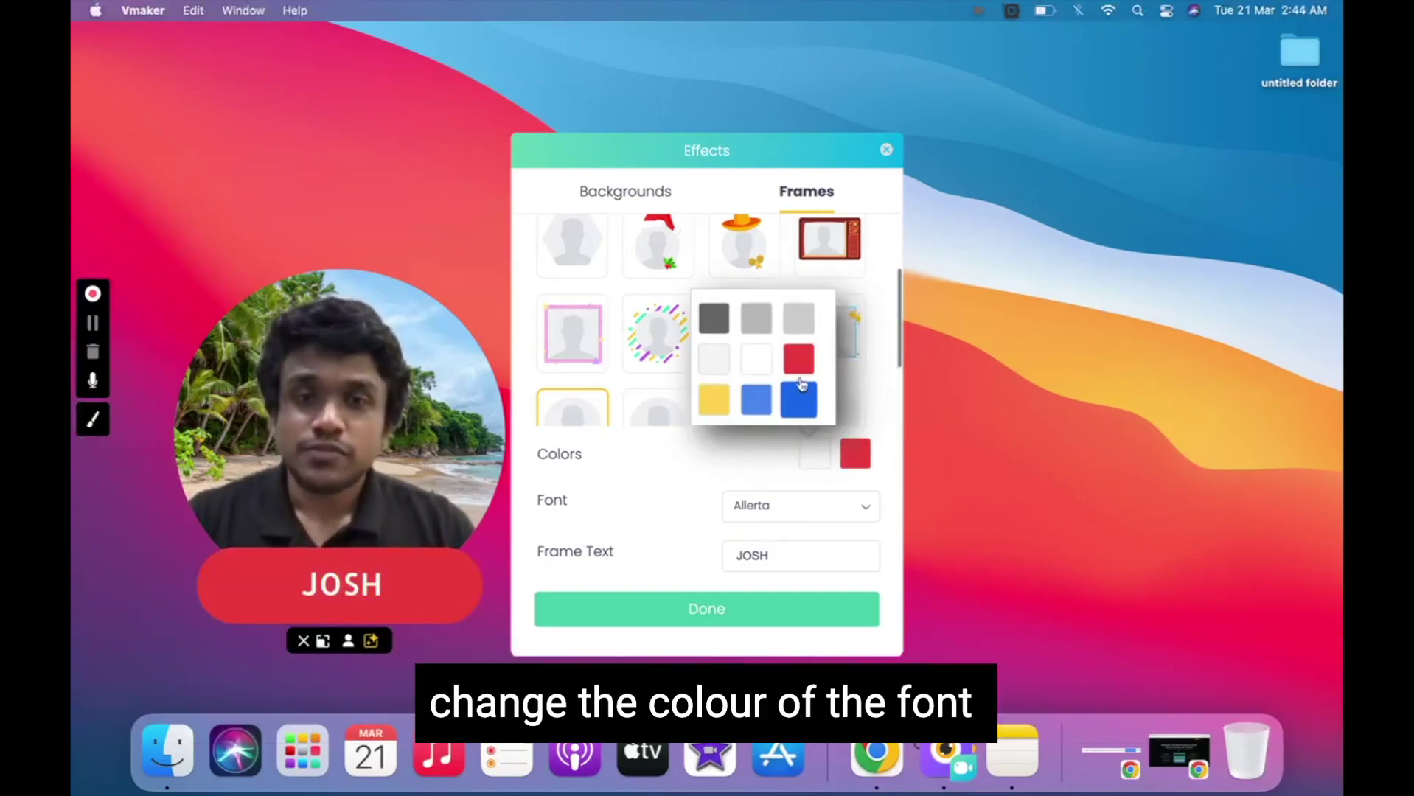
{"action": "left_click", "coordinate": [802, 321]}
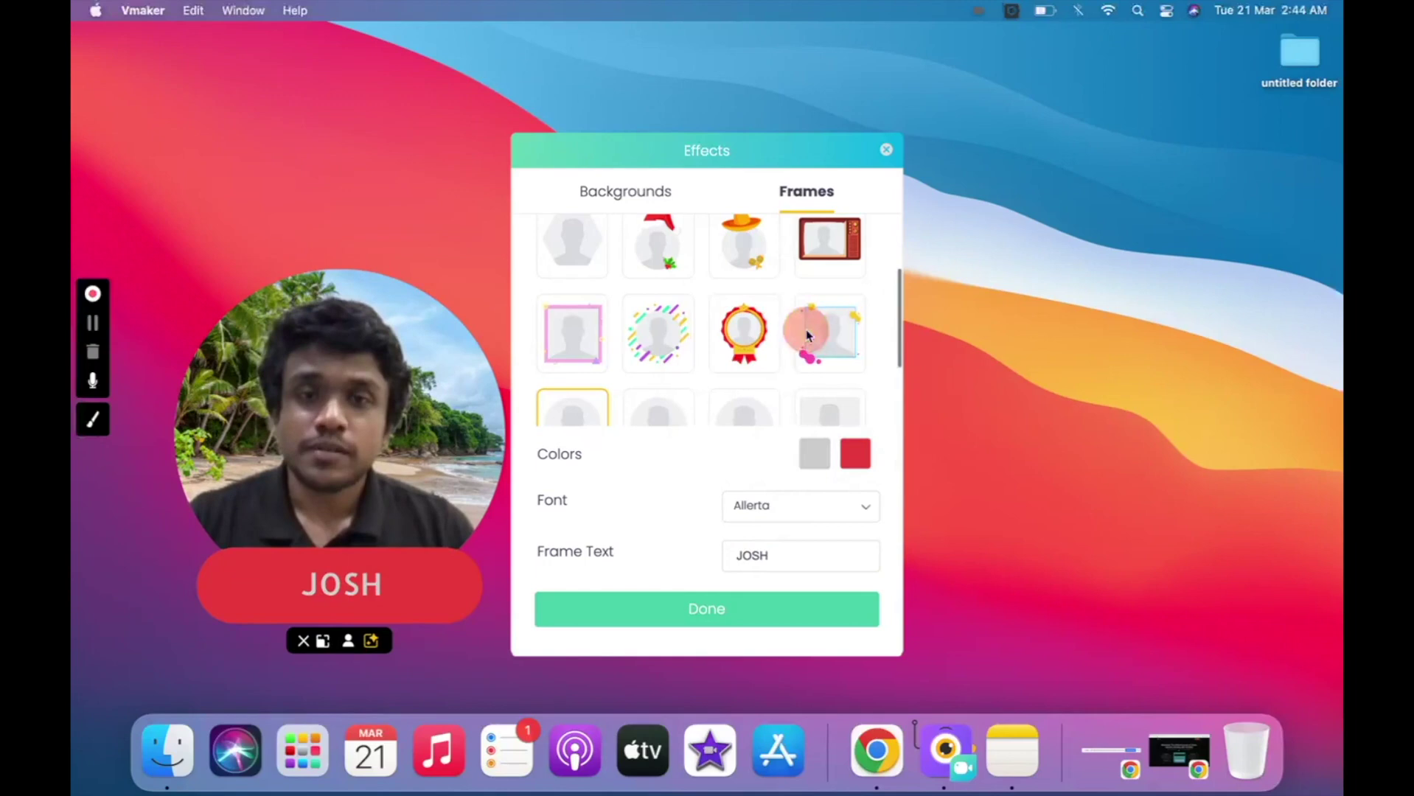
Change the banner font to Comic Neue.
{"action": "left_click", "coordinate": [840, 502]}
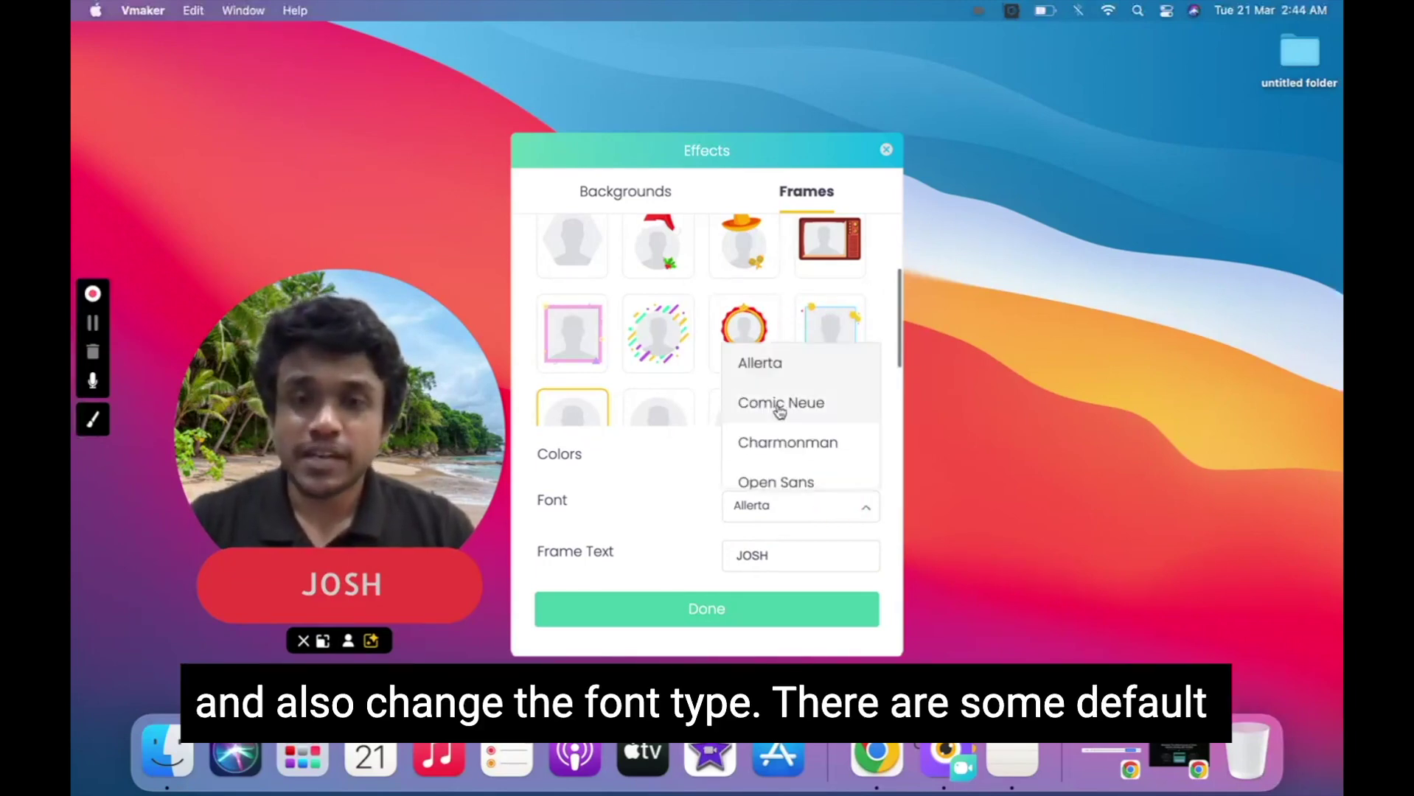
{"action": "scroll", "coordinate": [775, 407], "scroll_direction": "down", "scroll_amount": 5}
{"action": "scroll", "coordinate": [780, 411], "scroll_direction": "up", "scroll_amount": 5}
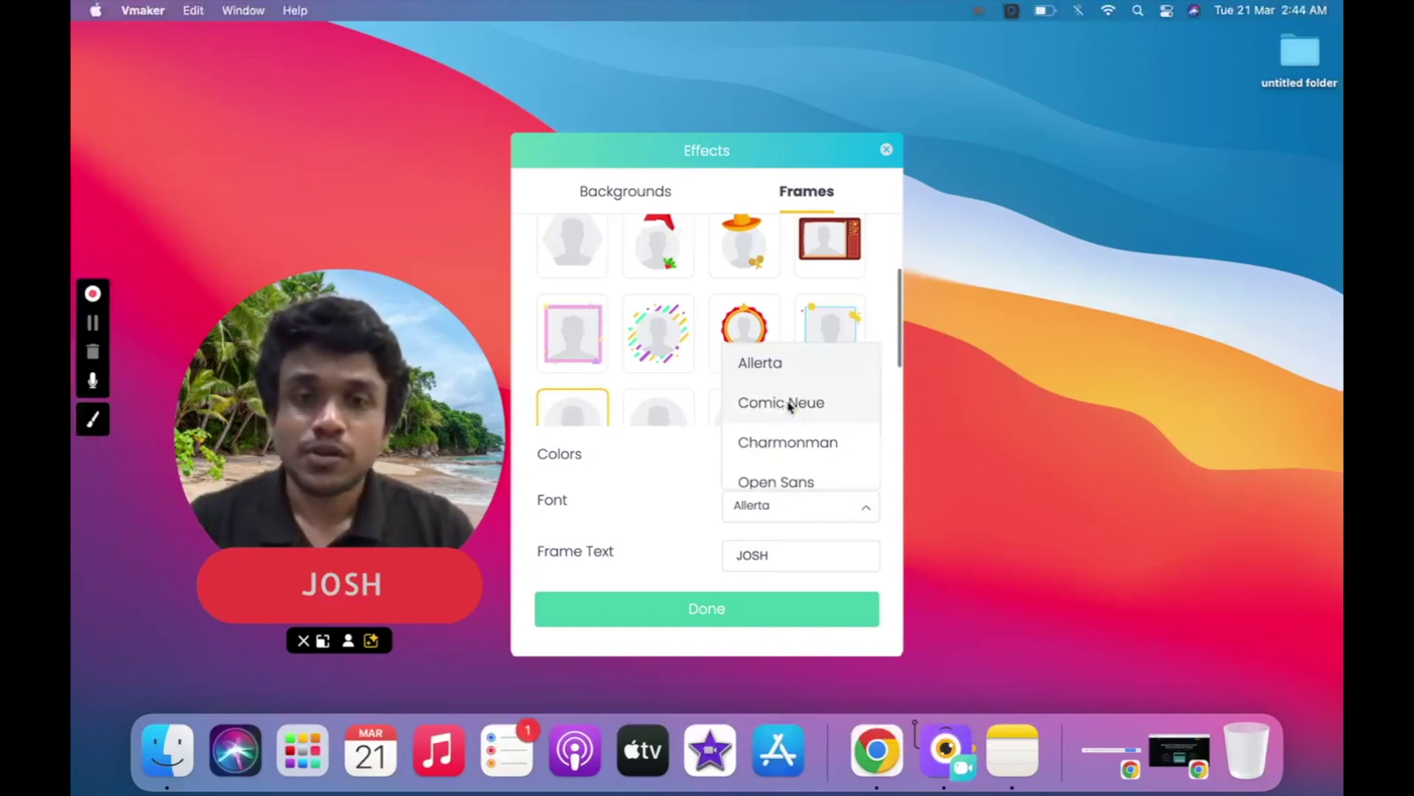
{"action": "left_click", "coordinate": [788, 405]}
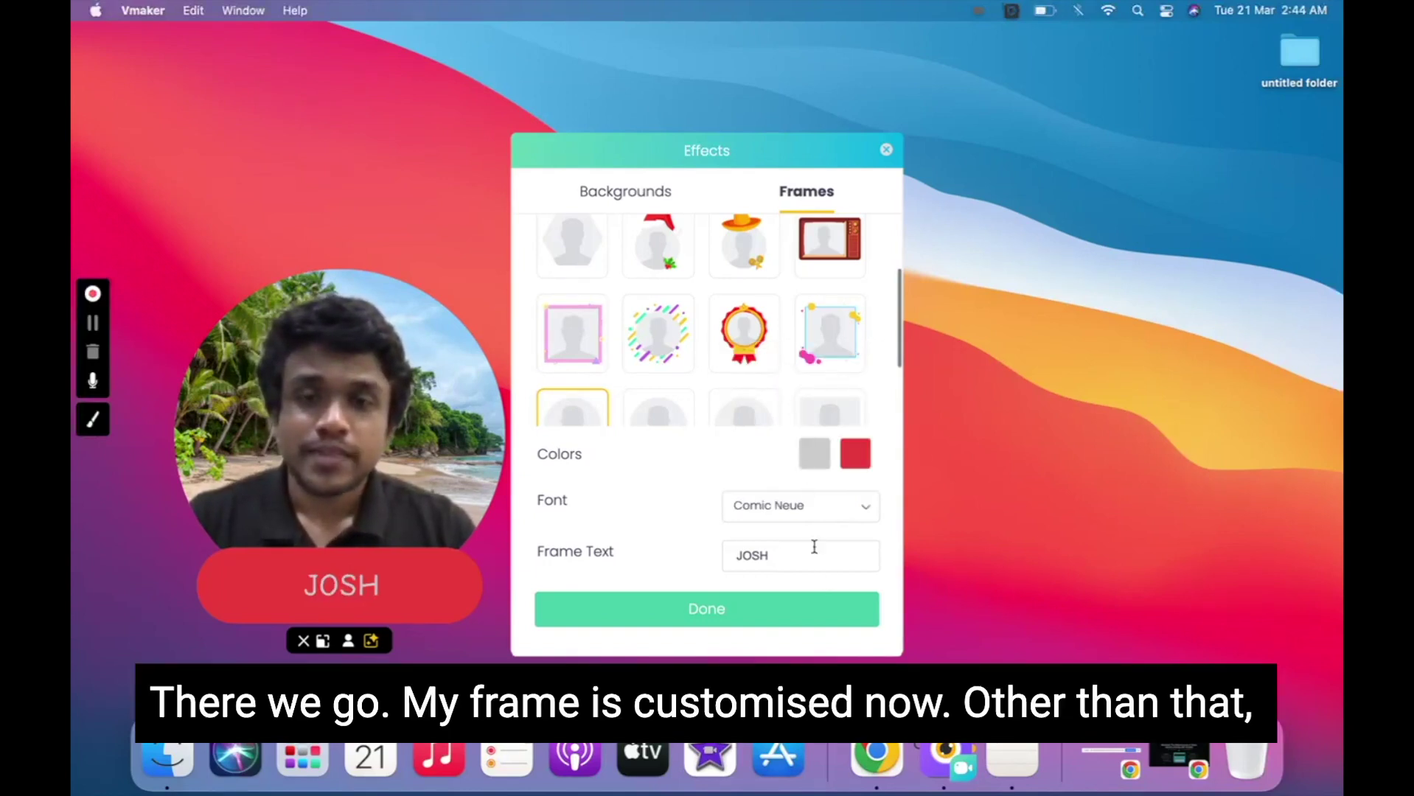
{"action": "scroll", "coordinate": [747, 335], "scroll_direction": "down", "scroll_amount": 5}
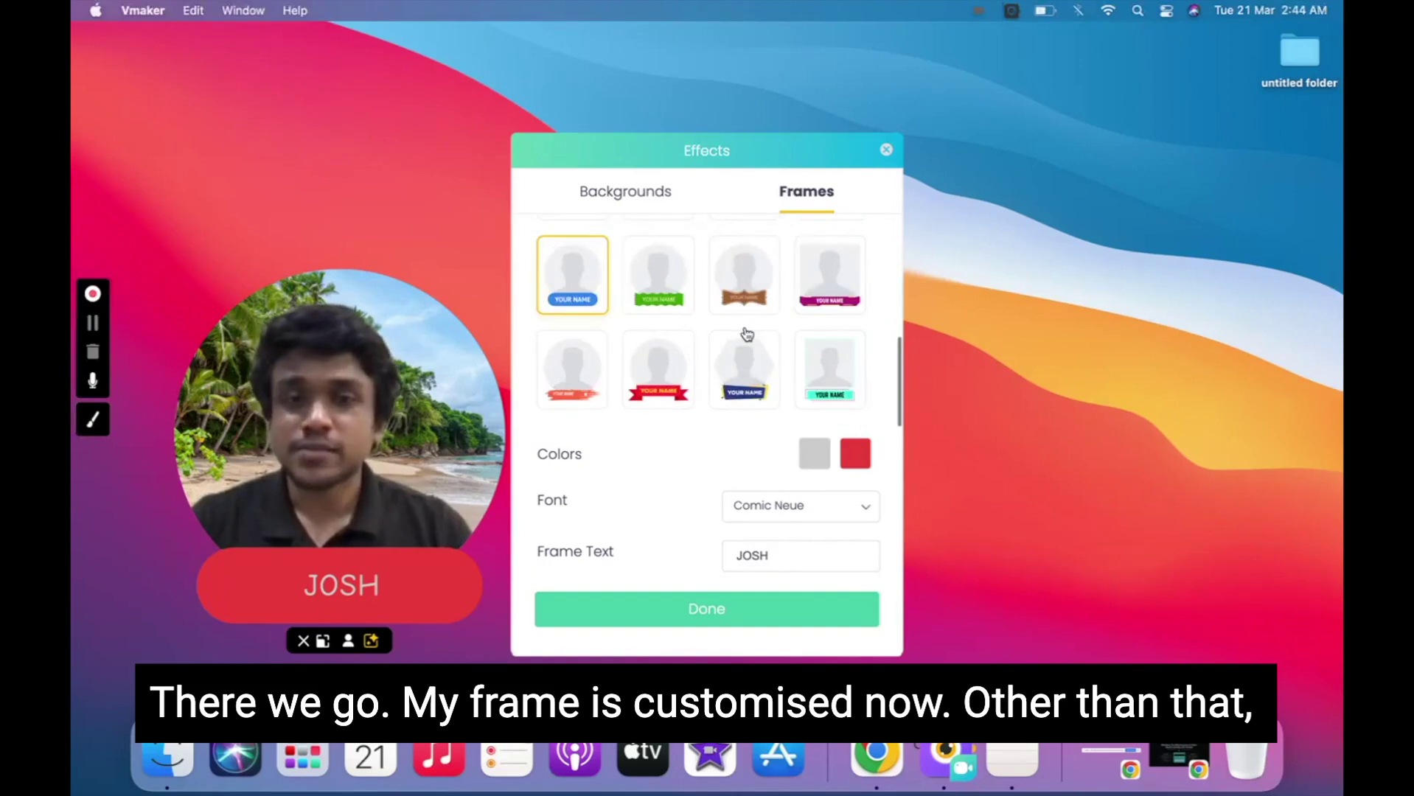
After trying the red ribbon, apply the navy hexagon name frame and select Full screen.
{"action": "left_click", "coordinate": [659, 360]}
{"action": "left_click", "coordinate": [733, 371]}
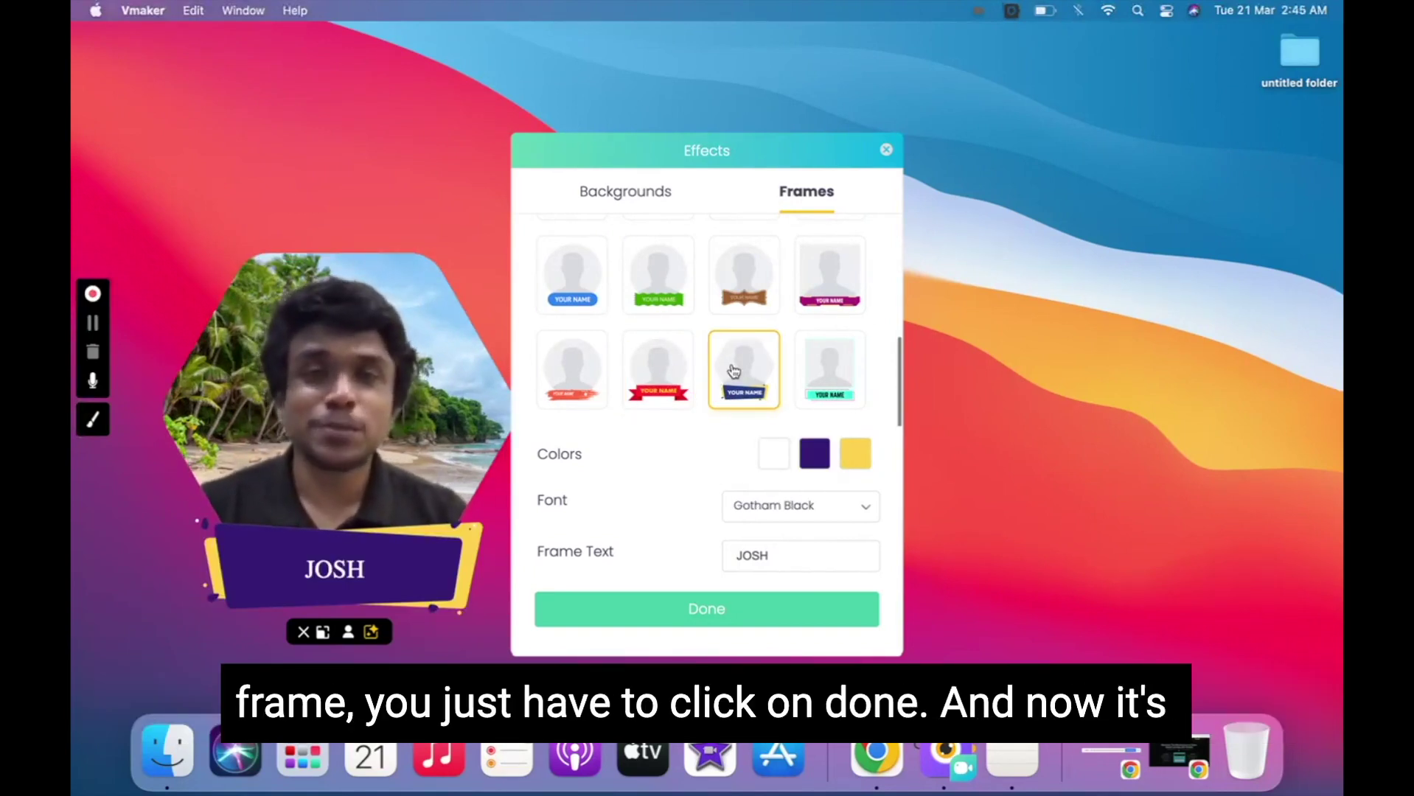
{"action": "left_click", "coordinate": [775, 615]}
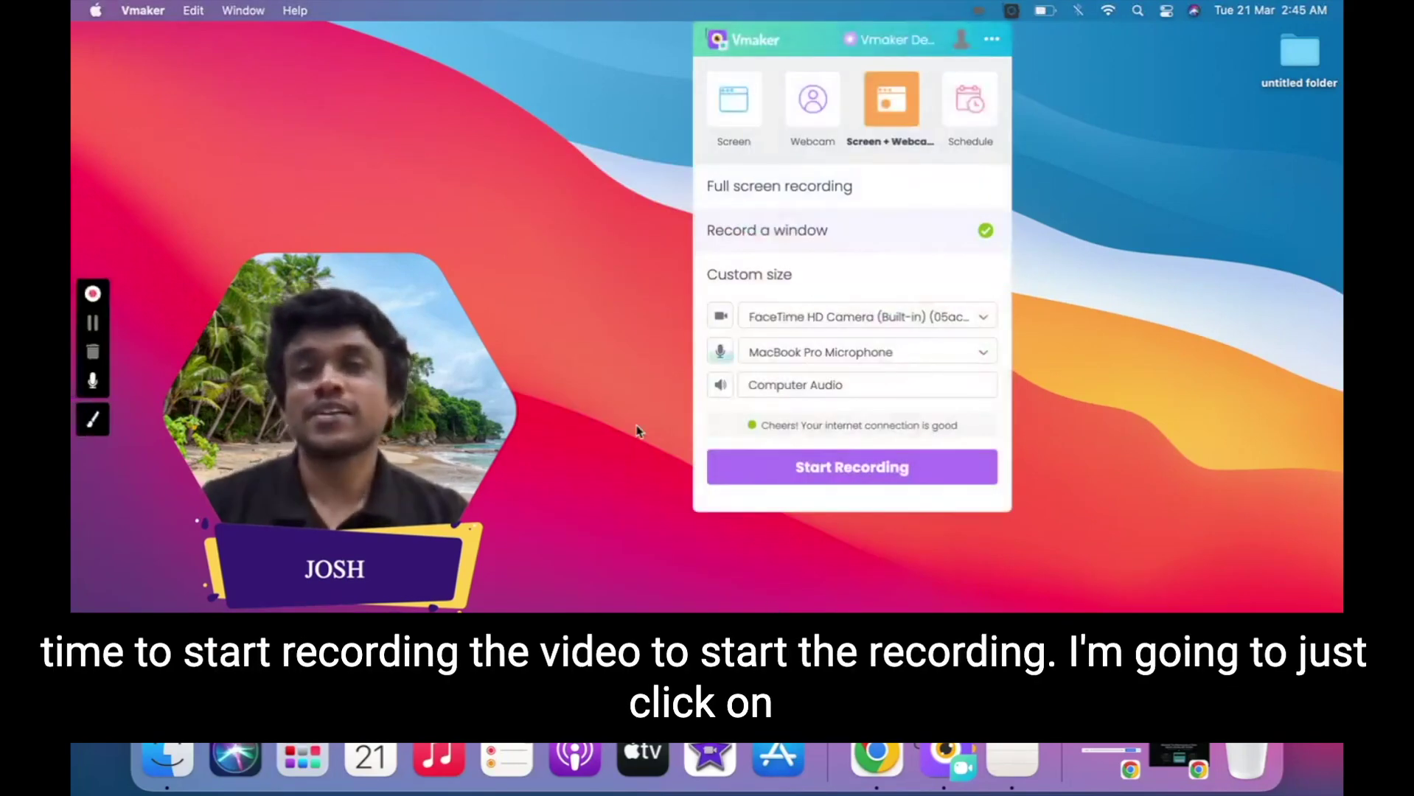
{"action": "left_click", "coordinate": [779, 186]}
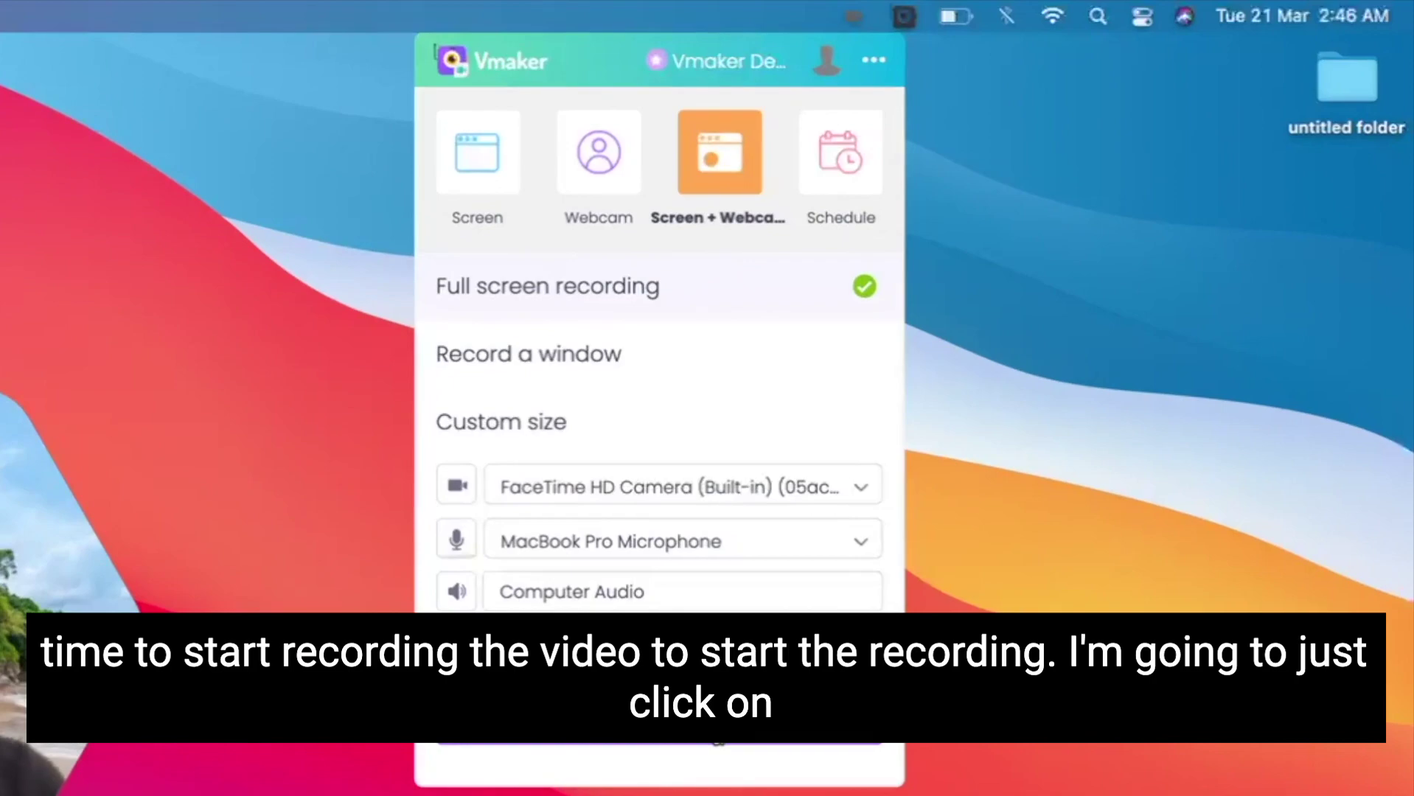
Start the full-screen recording with the framed webcam overlay.
{"action": "left_click", "coordinate": [722, 728]}
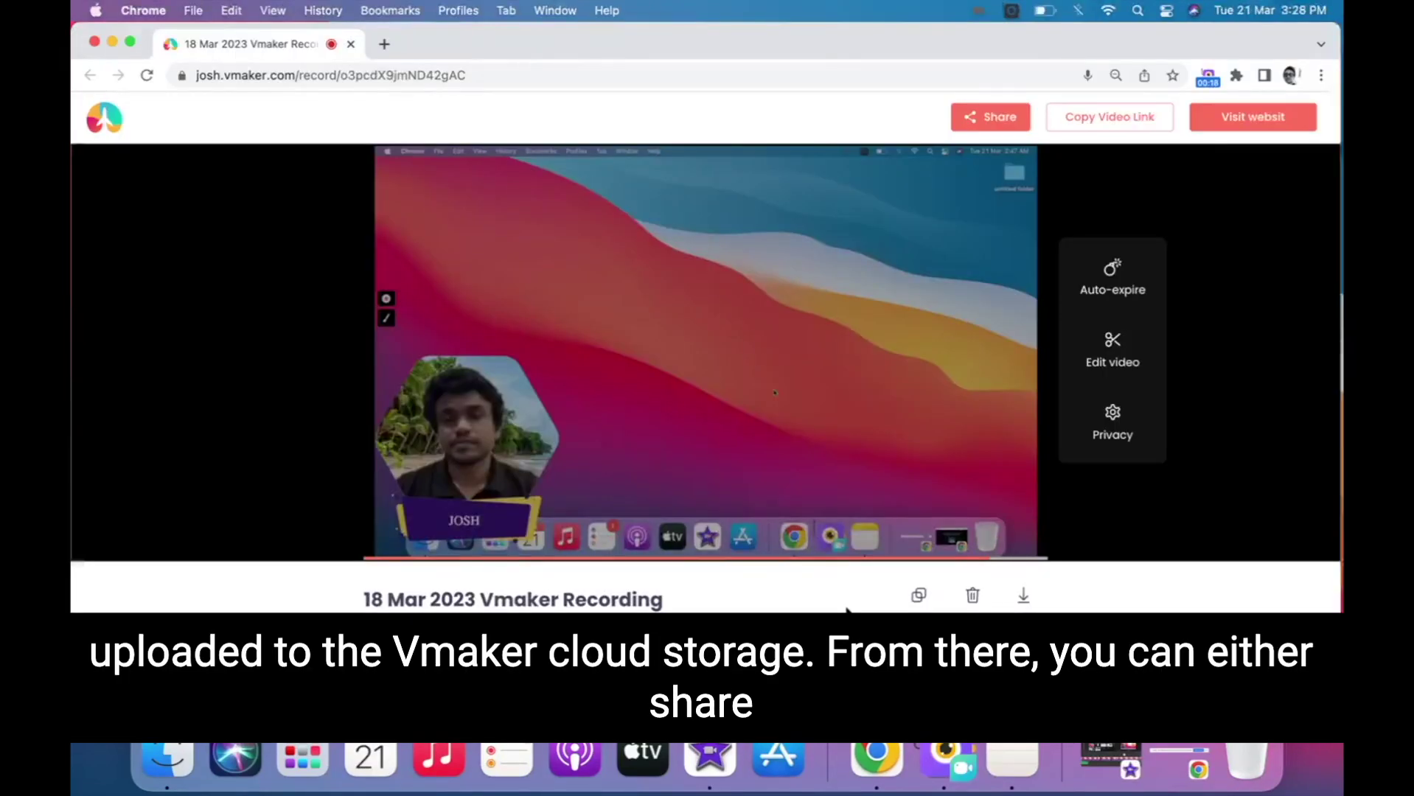
Copy the shareable link to the 18 Mar 2023 Vmaker Recording.
{"action": "left_click", "coordinate": [1110, 123]}
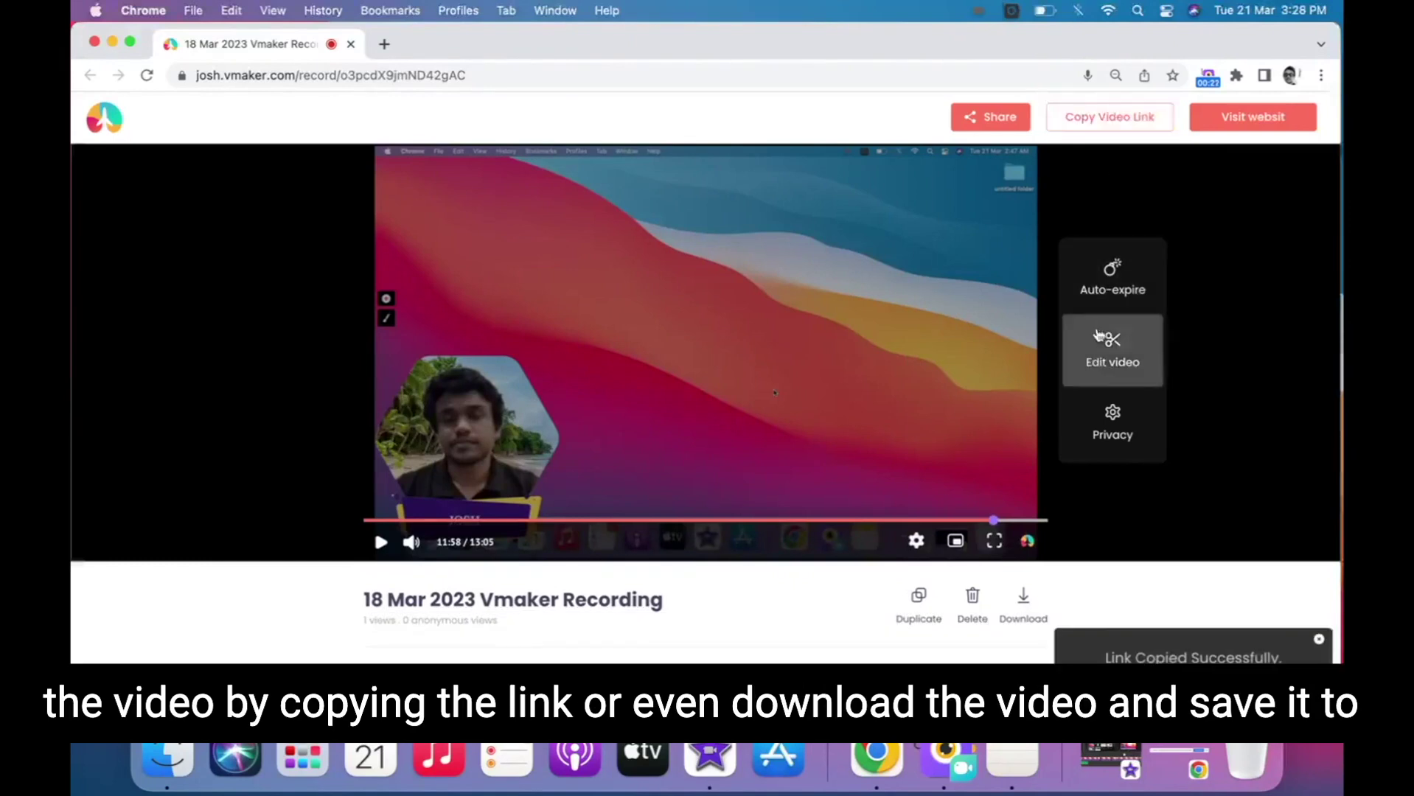
Download the recording to the computer from below the player.
{"action": "left_click", "coordinate": [1025, 596]}
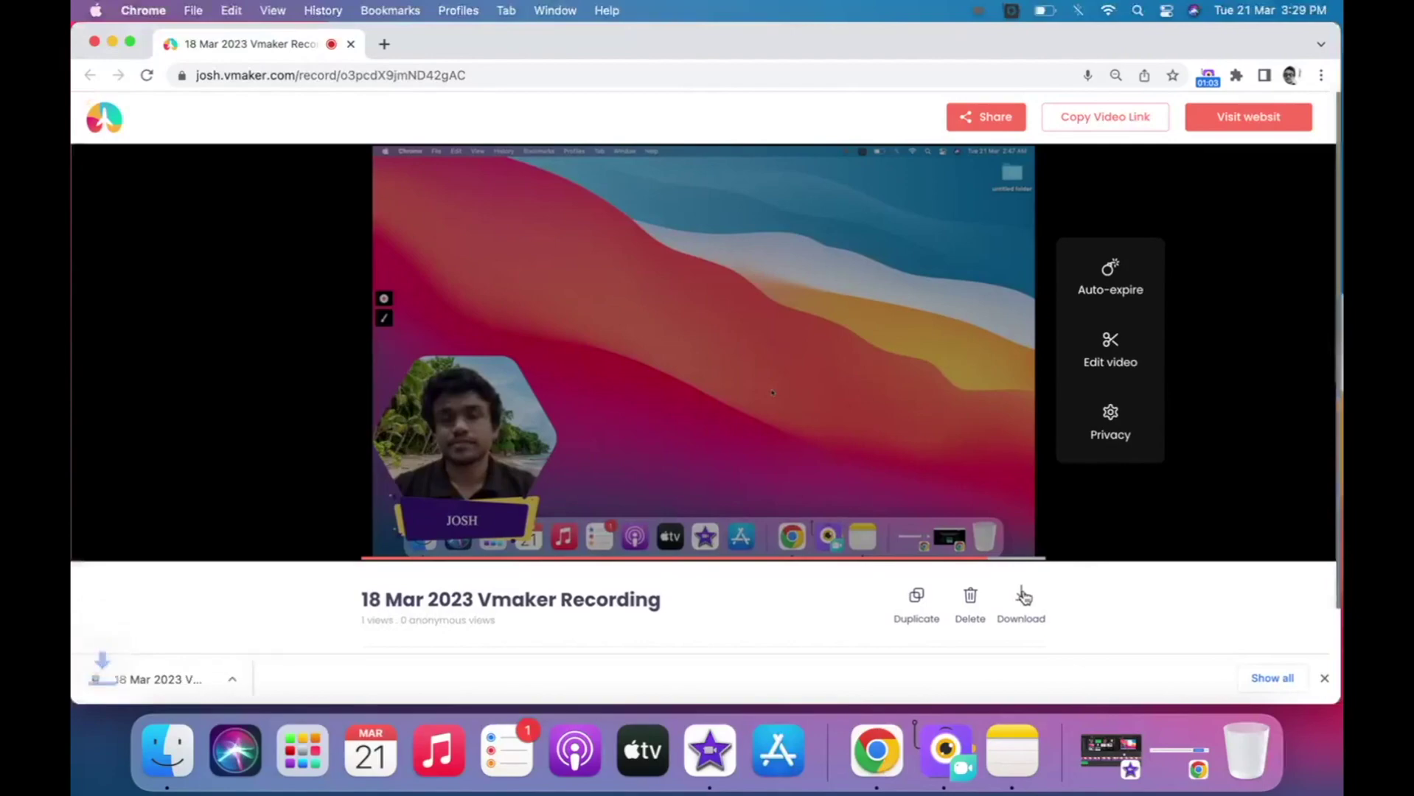